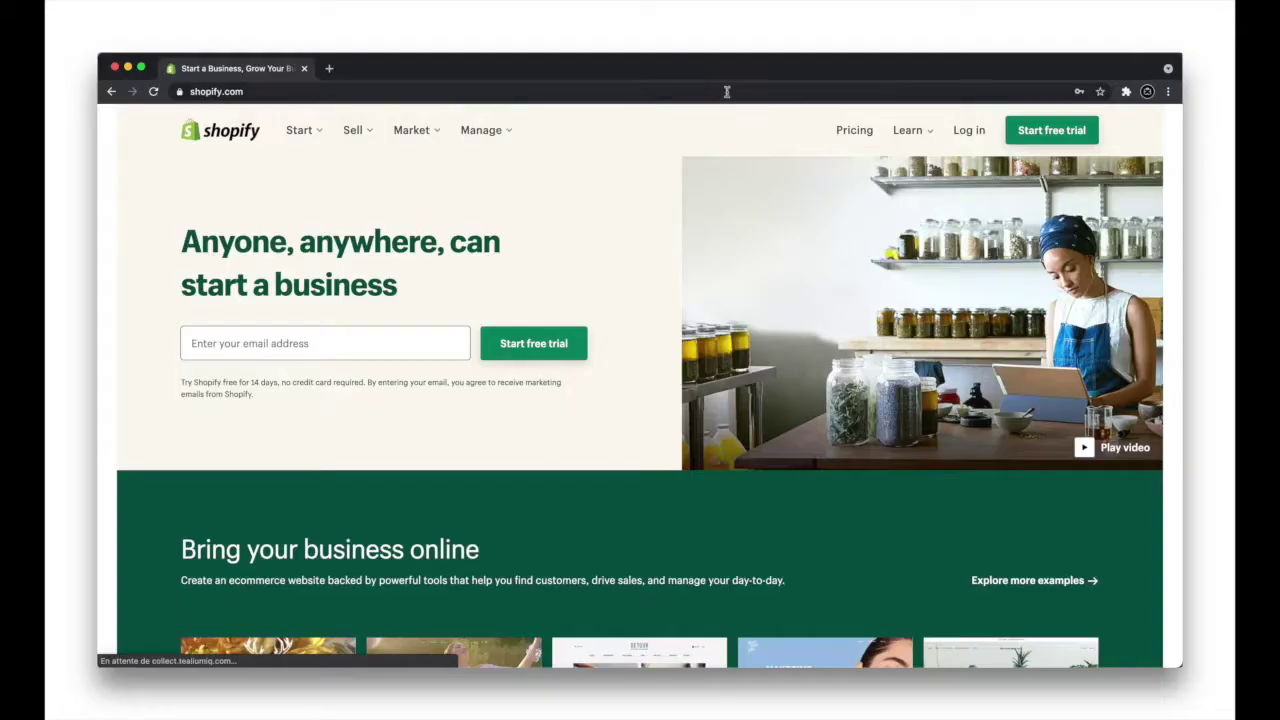
Step: Log into the store admin, search the App Store for 'opinew' and open Opinew Product Reviews
left_click(958, 133)
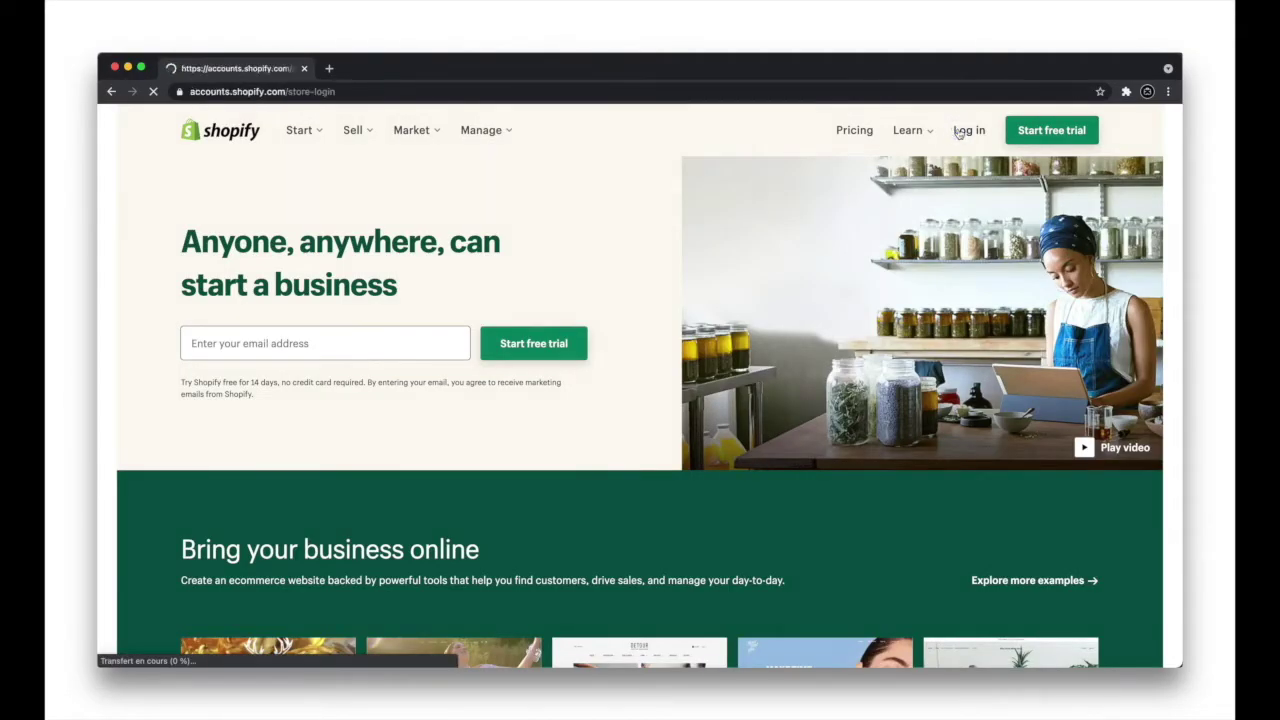
left_click(288, 399)
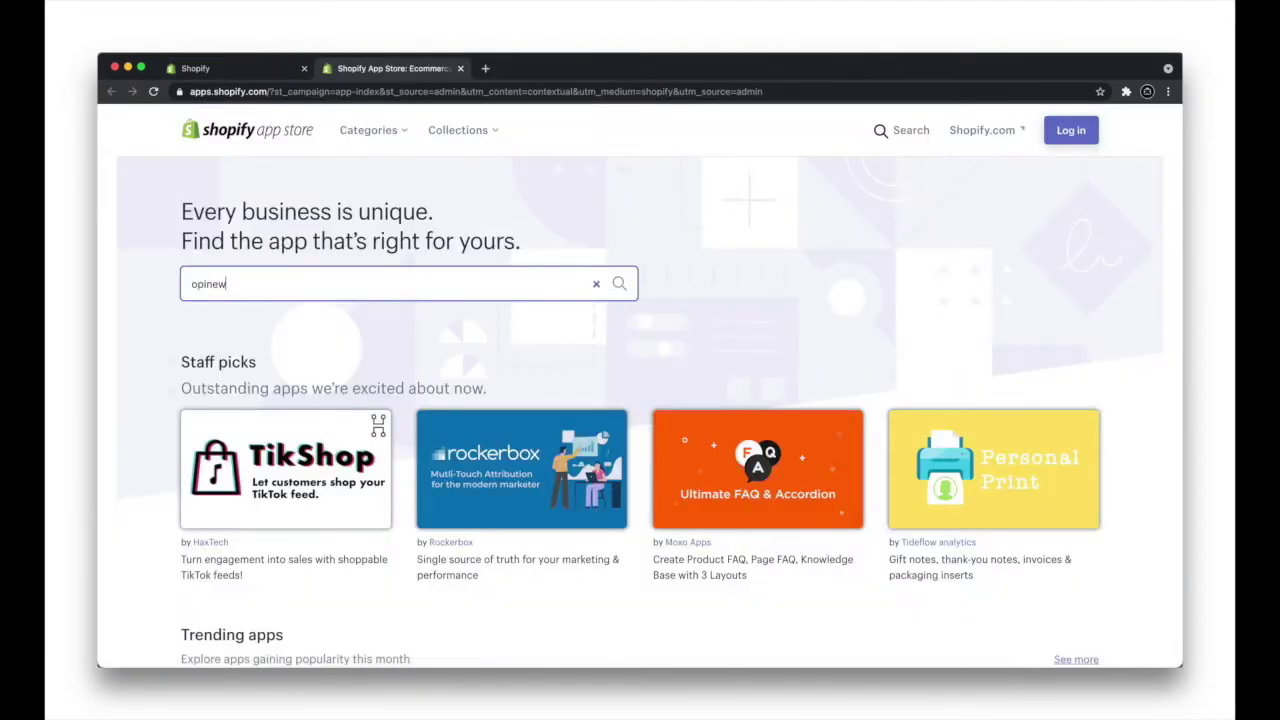
key("Return")
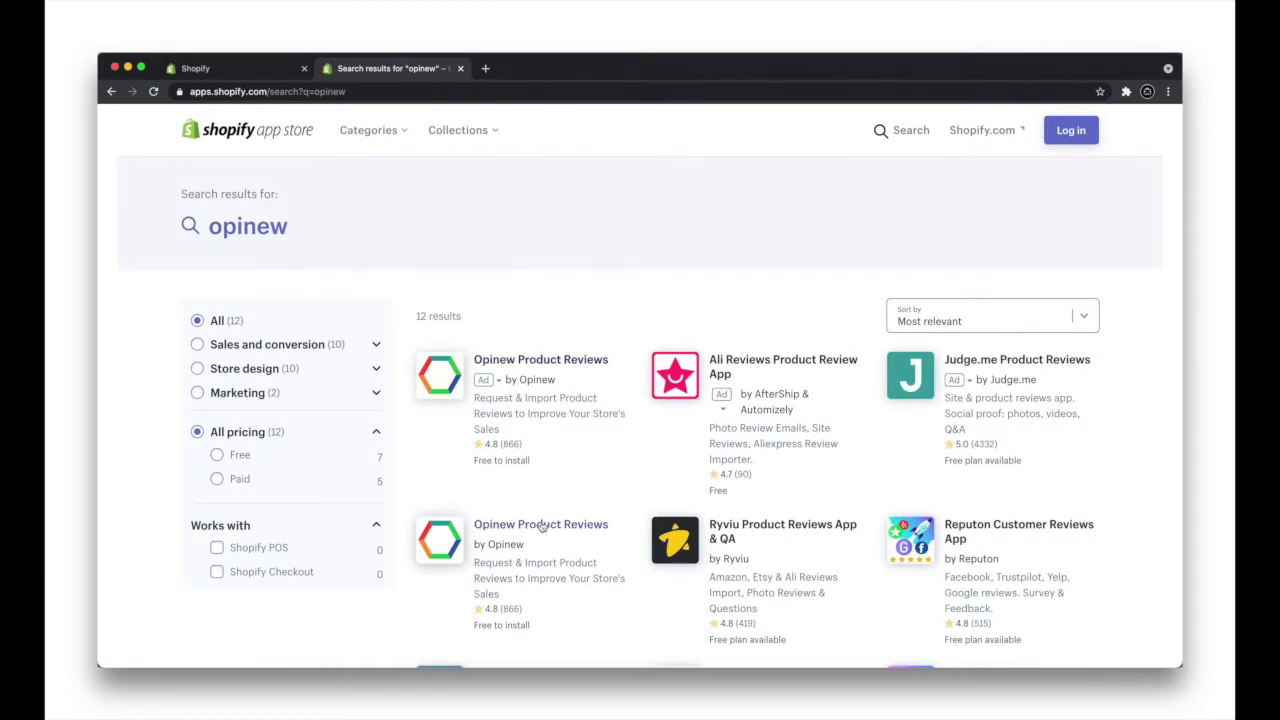
left_click(543, 524)
Step: Install Opinew with all three widgets on the current live Debut theme
left_click(361, 363)
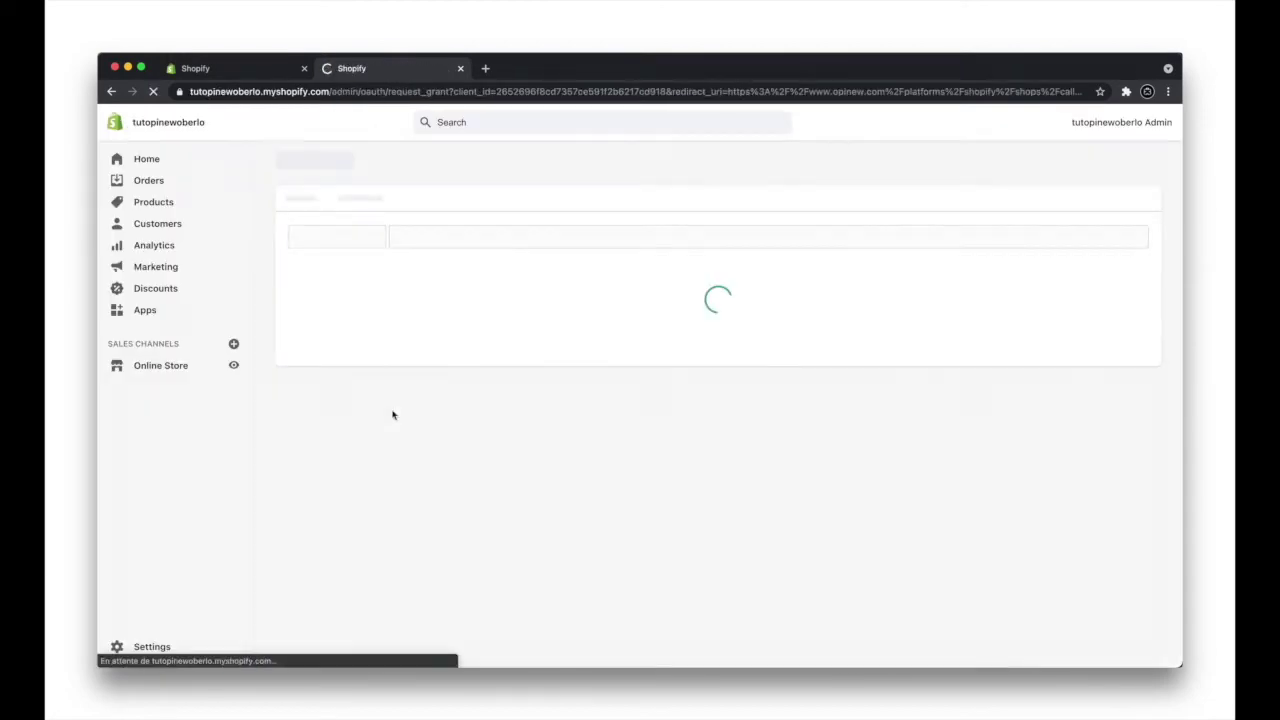
scroll(534, 408, "down", 3)
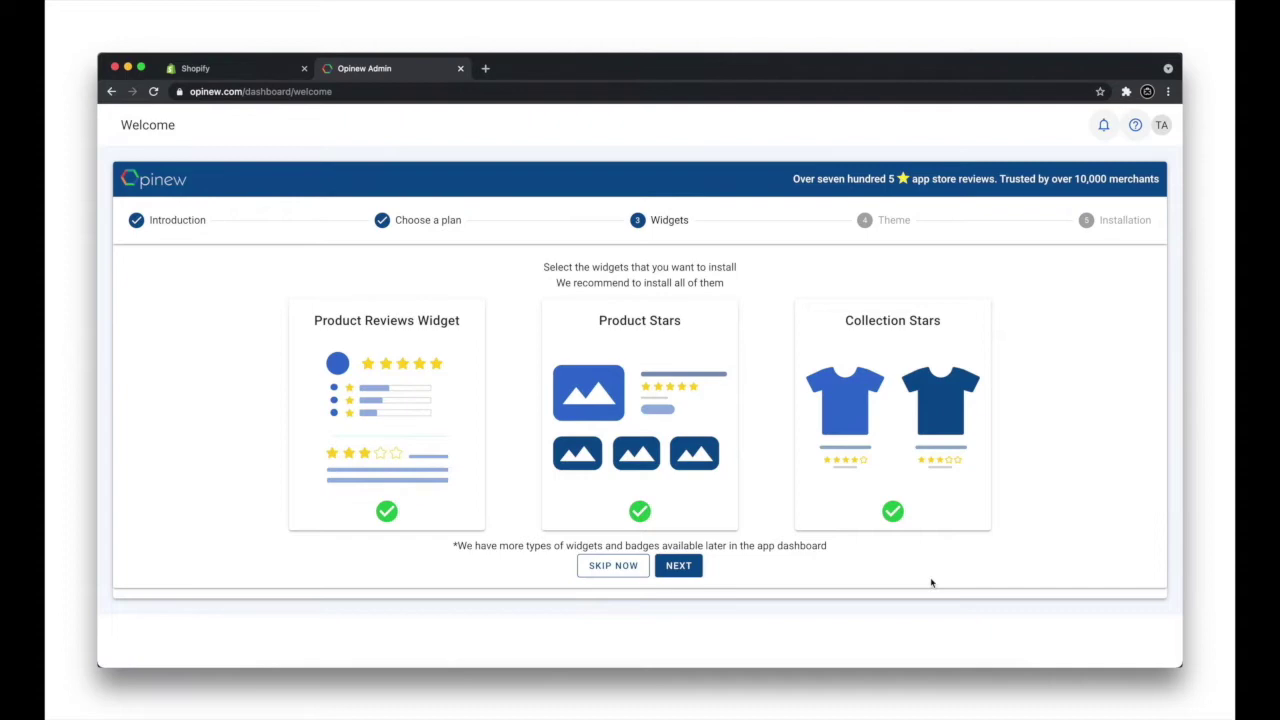
left_click(686, 566)
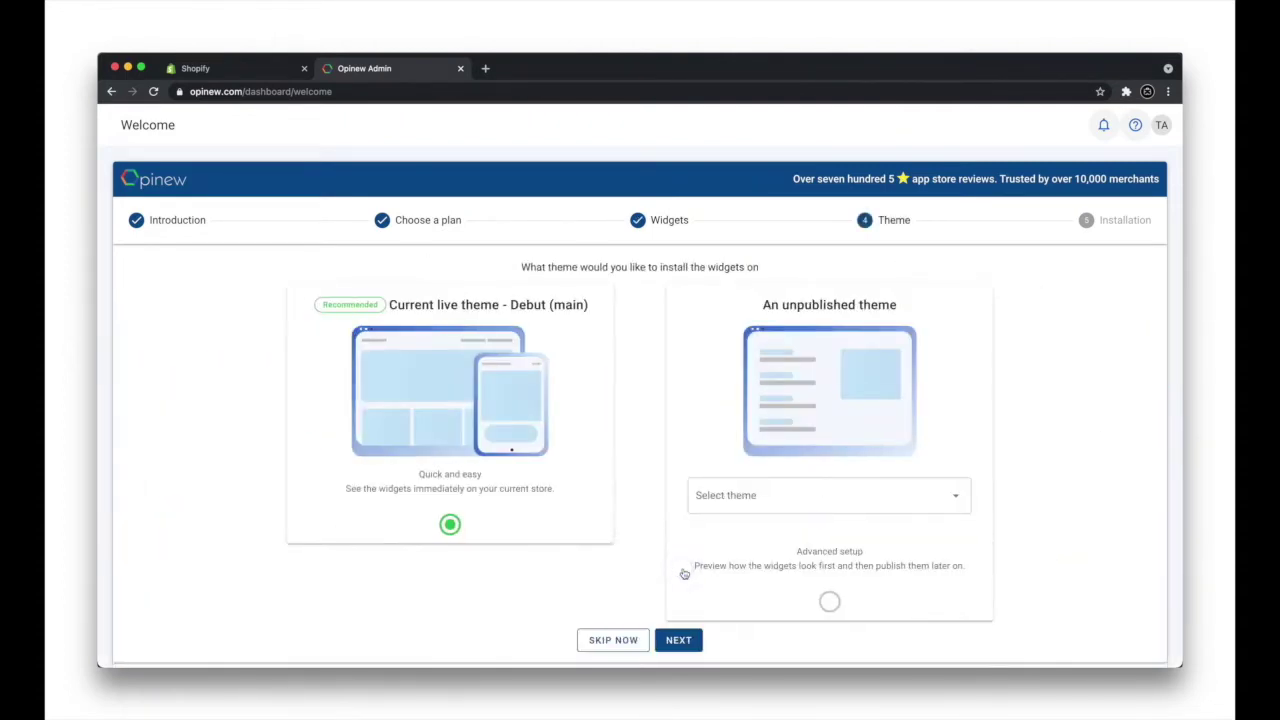
left_click(698, 640)
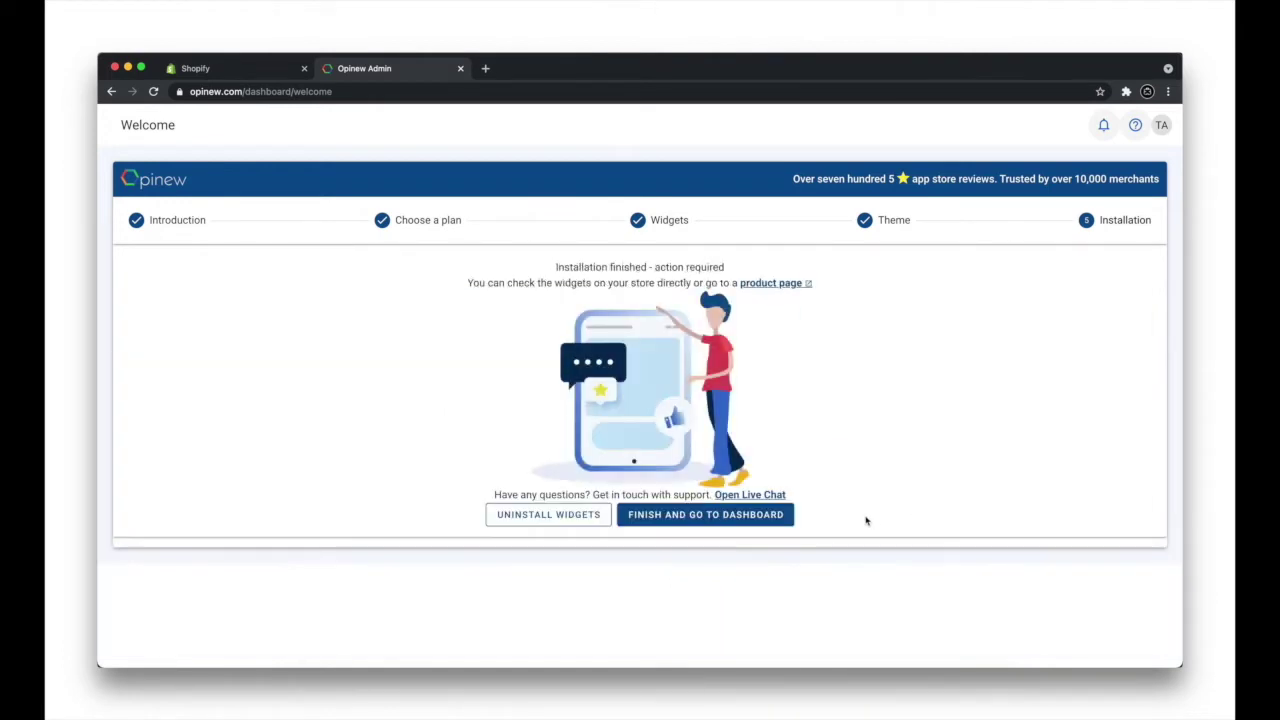
left_click(777, 516)
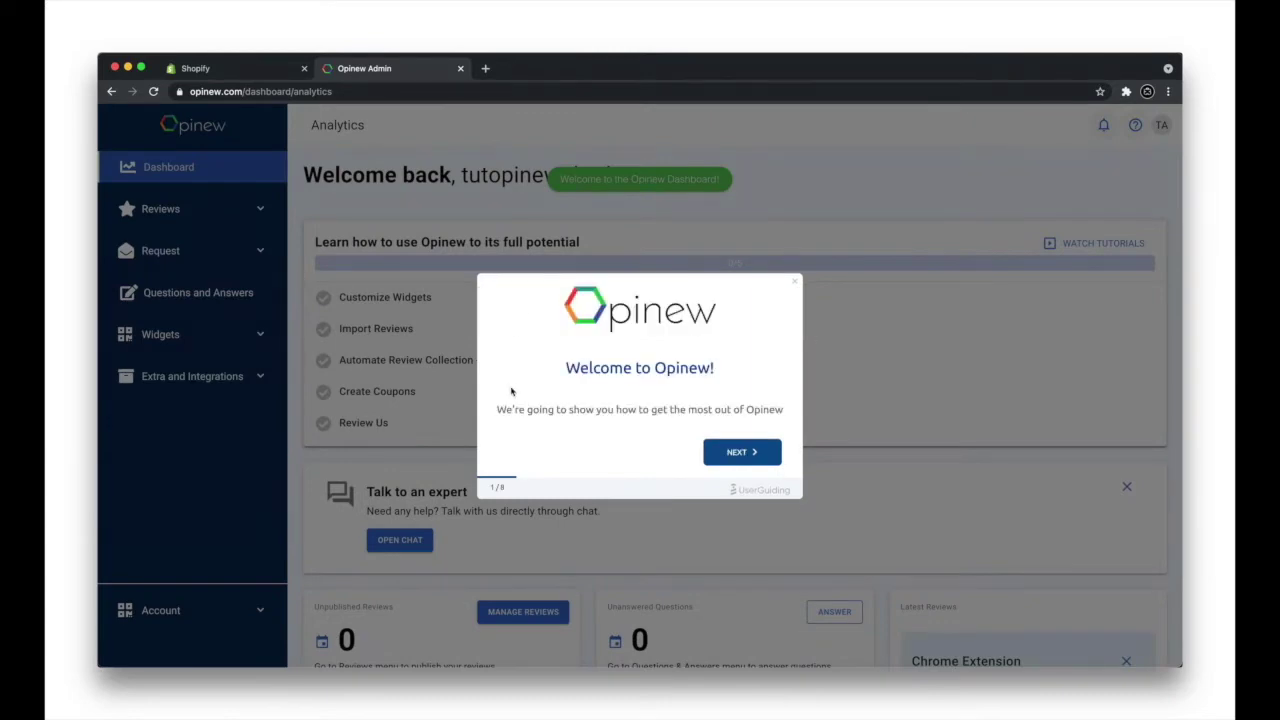
Step: Advance the Opinew dashboard welcome tour to step 4 of 8
left_click(743, 455)
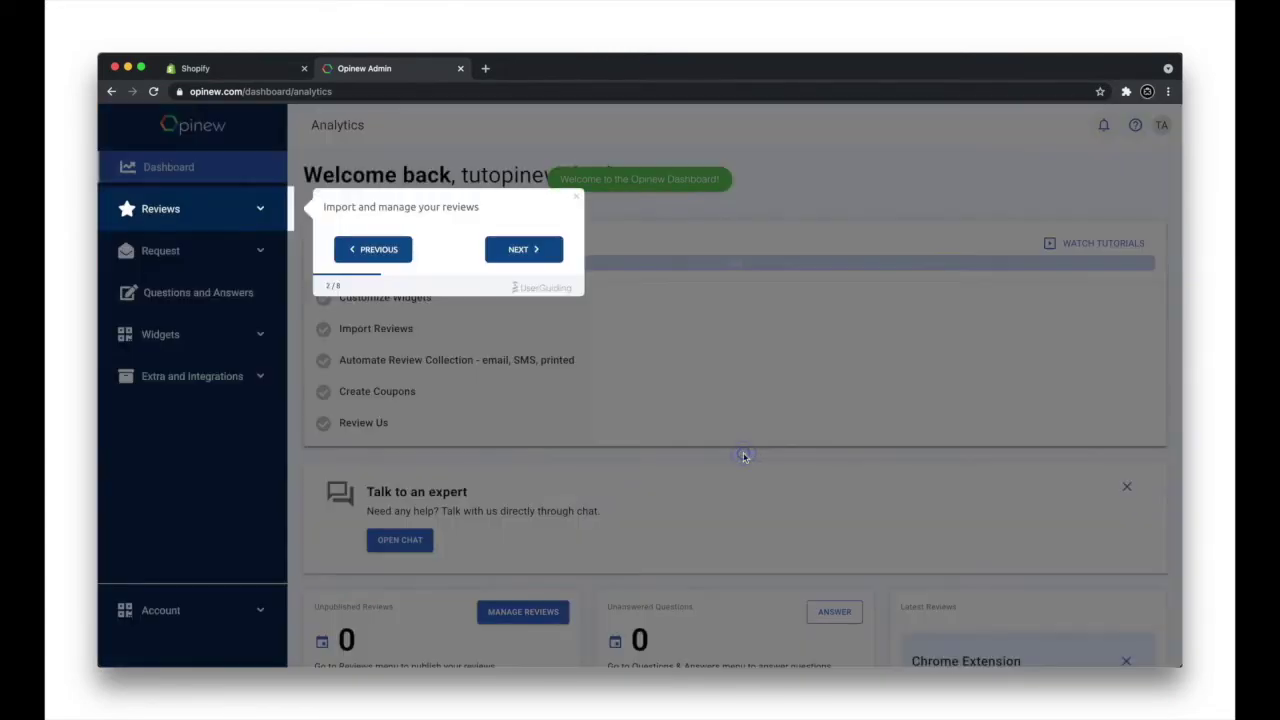
left_click(519, 250)
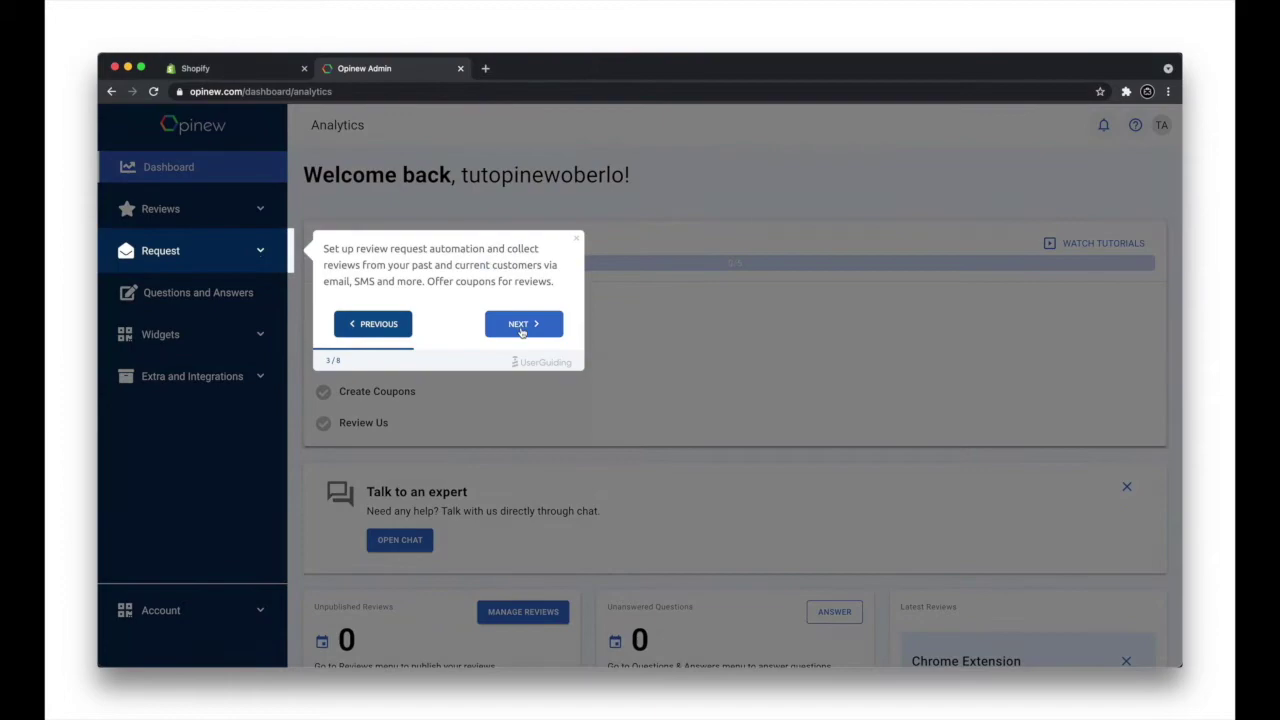
left_click(524, 330)
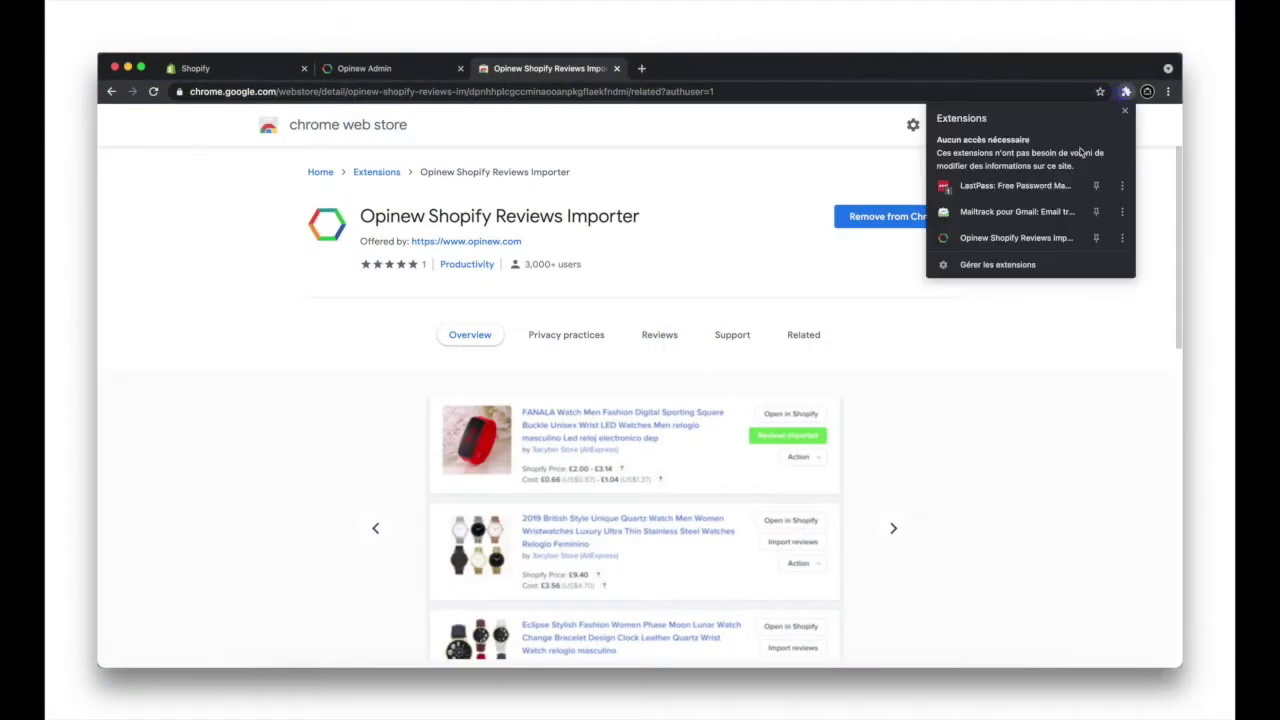
Step: Pin the Opinew Shopify Reviews Importer extension in the browser toolbar
left_click(1012, 236)
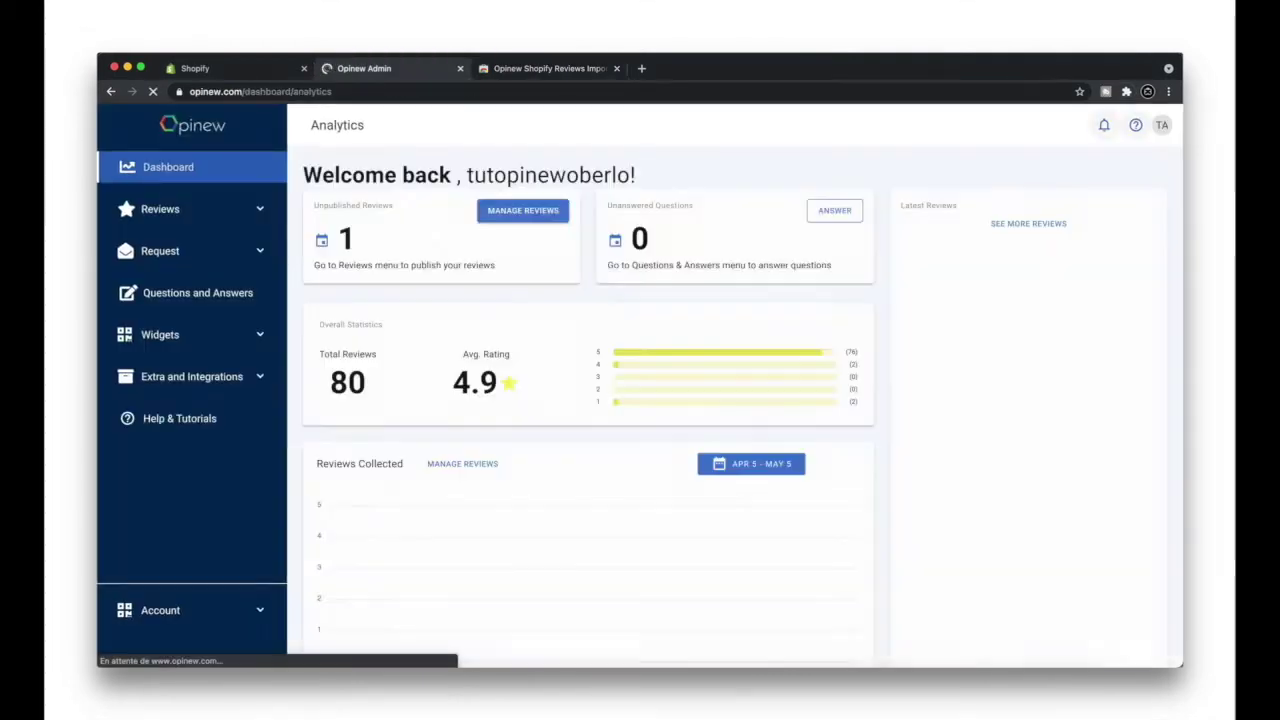
Step: Confirm in Account > General that the Chrome extension is activated, then launch the Opinew importer
left_click(160, 610)
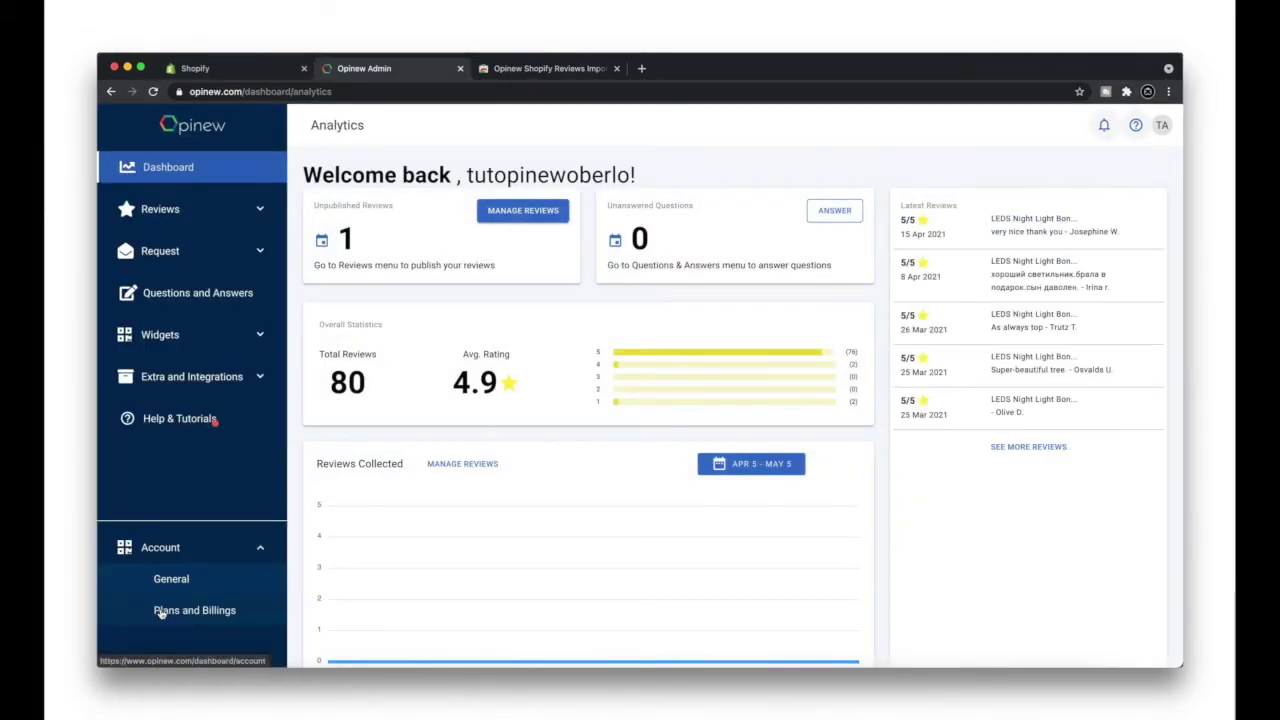
left_click(171, 580)
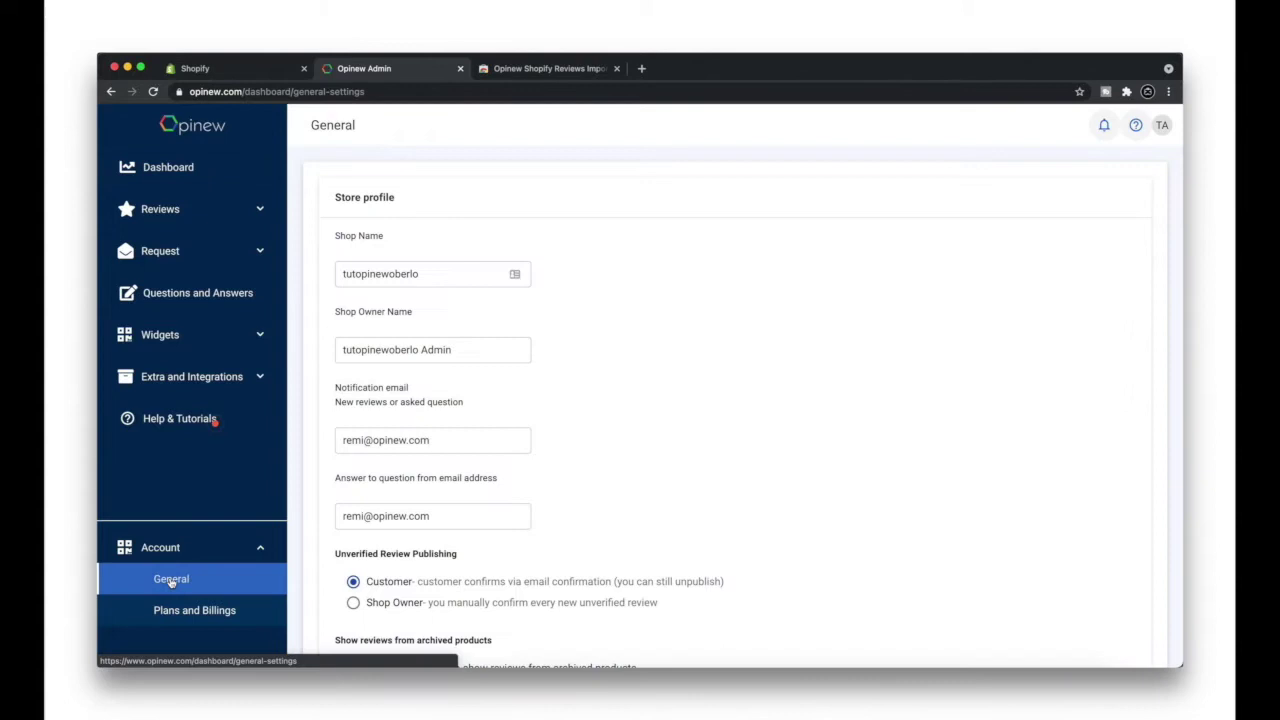
scroll(610, 505, "down", 2)
scroll(610, 505, "down", 10)
scroll(610, 505, "down", 5)
scroll(610, 503, "down", 1)
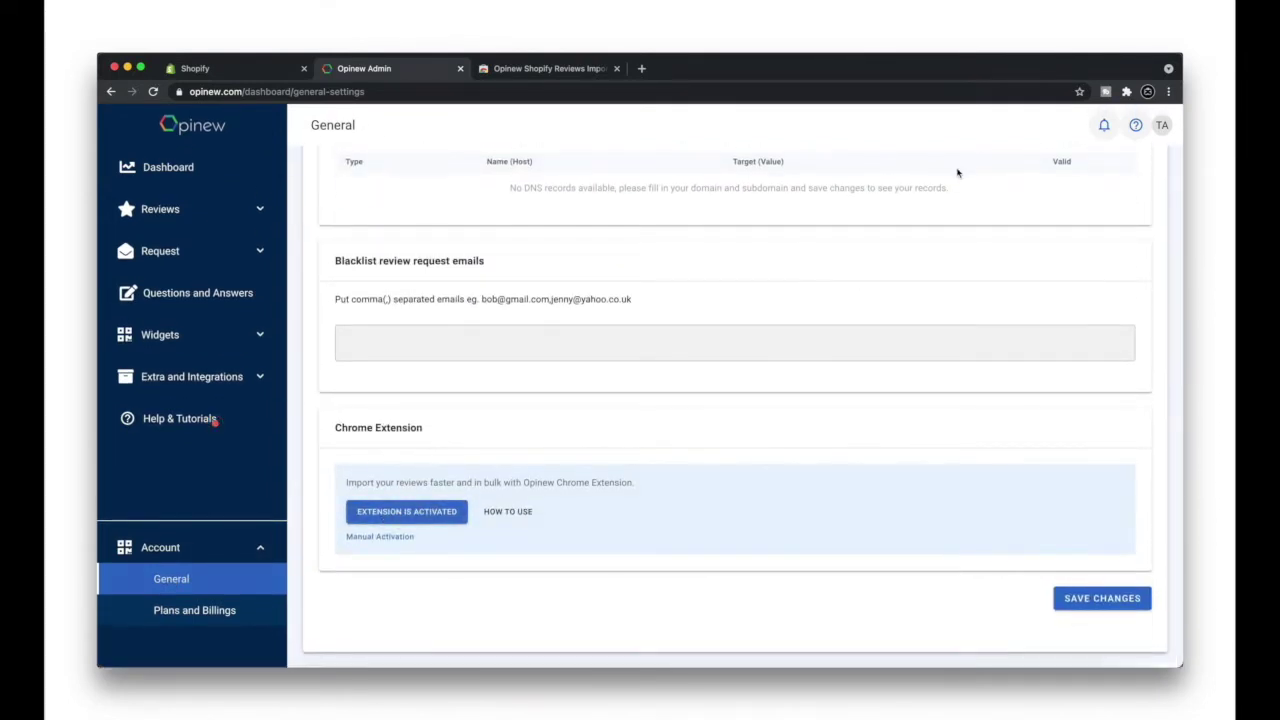
left_click(1130, 93)
left_click(975, 212)
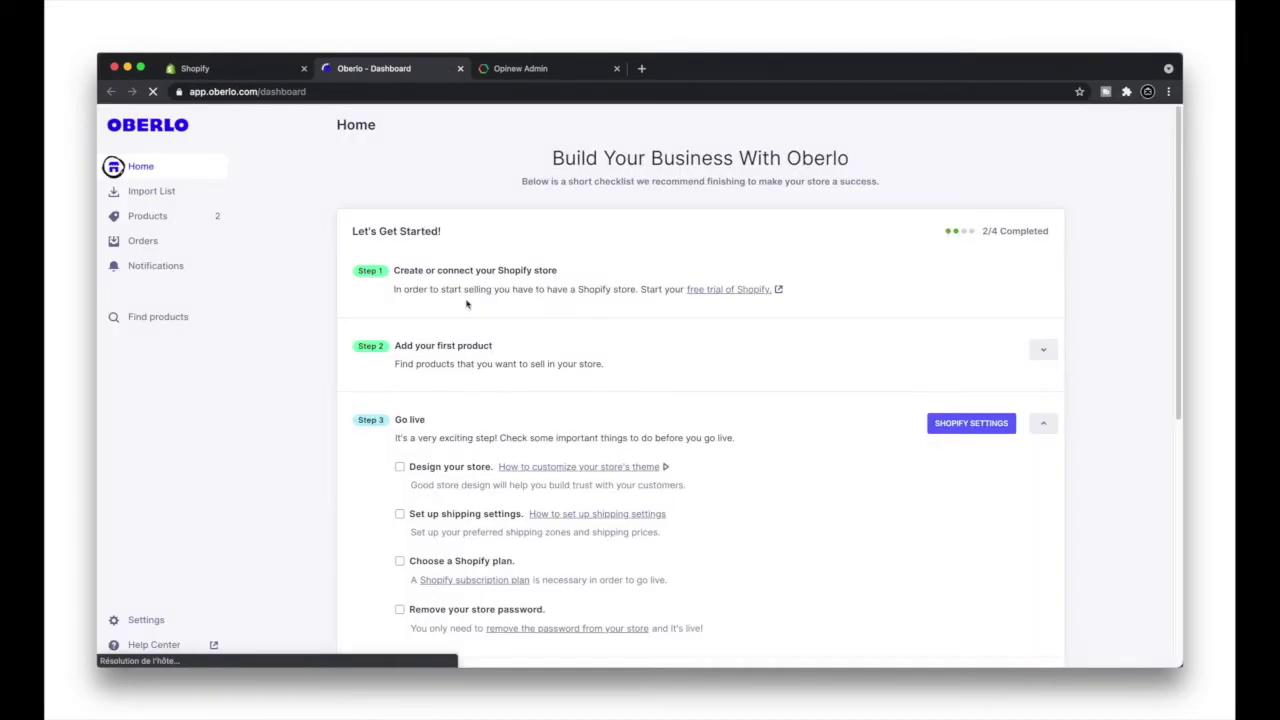
Step: Start a review import for the 3M LED Christmas Fairy String Lights product
left_click(158, 217)
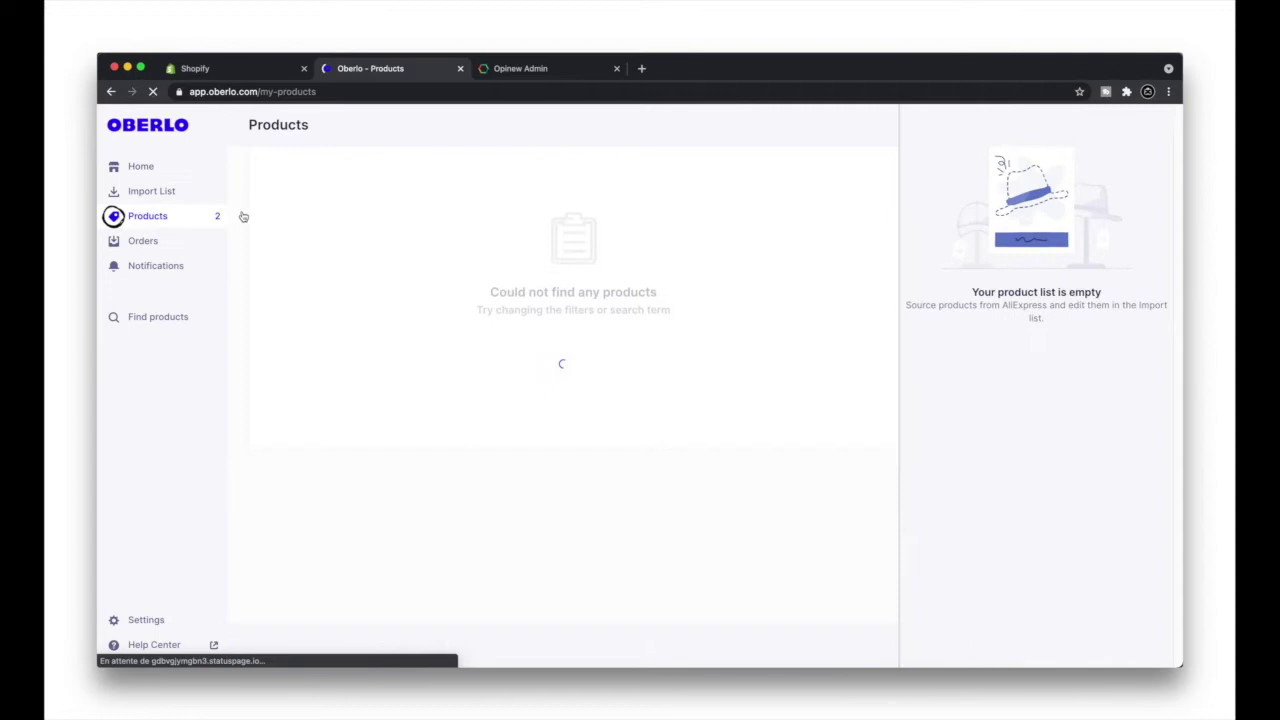
left_click(450, 288)
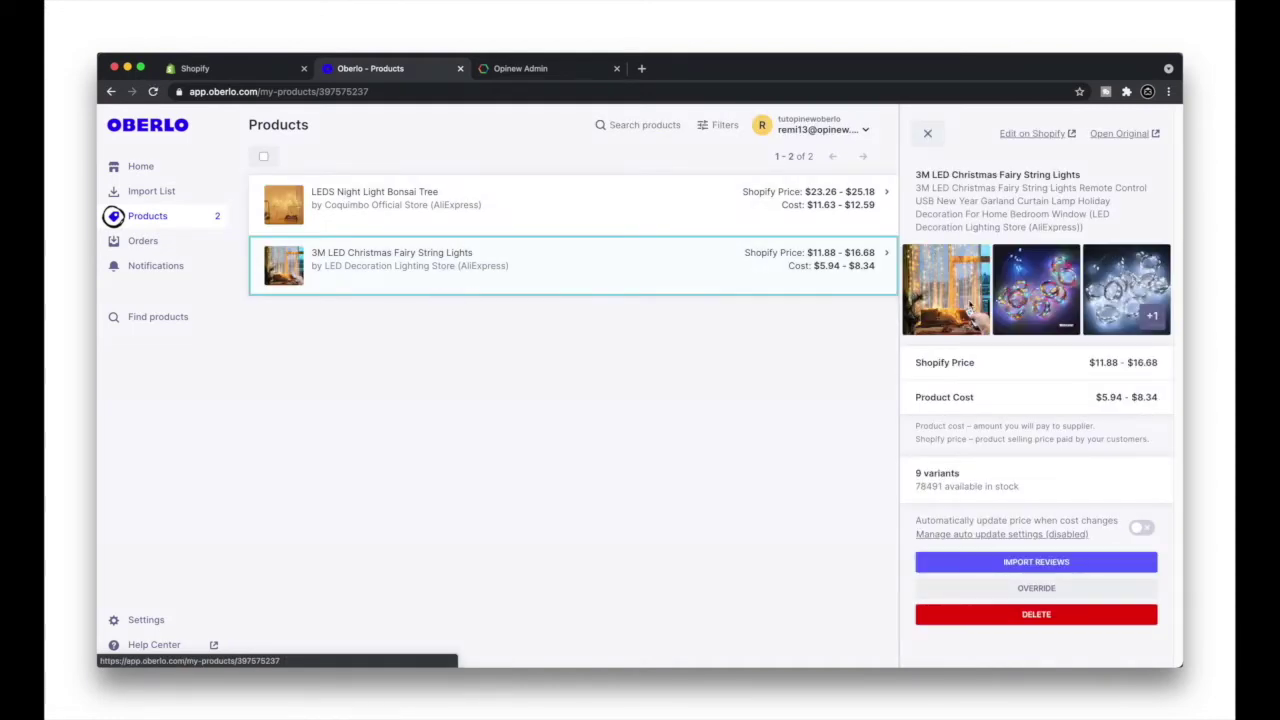
left_click(1080, 565)
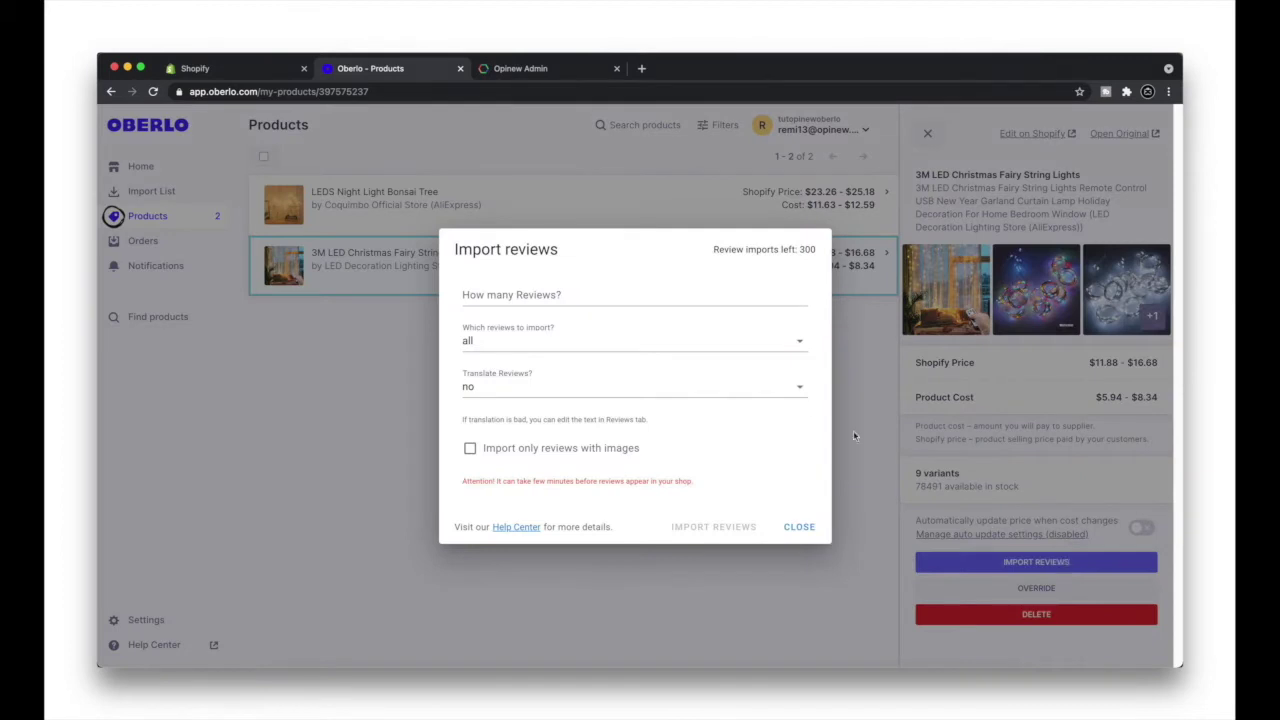
Step: Import 25 untranslated reviews of all ratings, including reviews without images
left_click(637, 289)
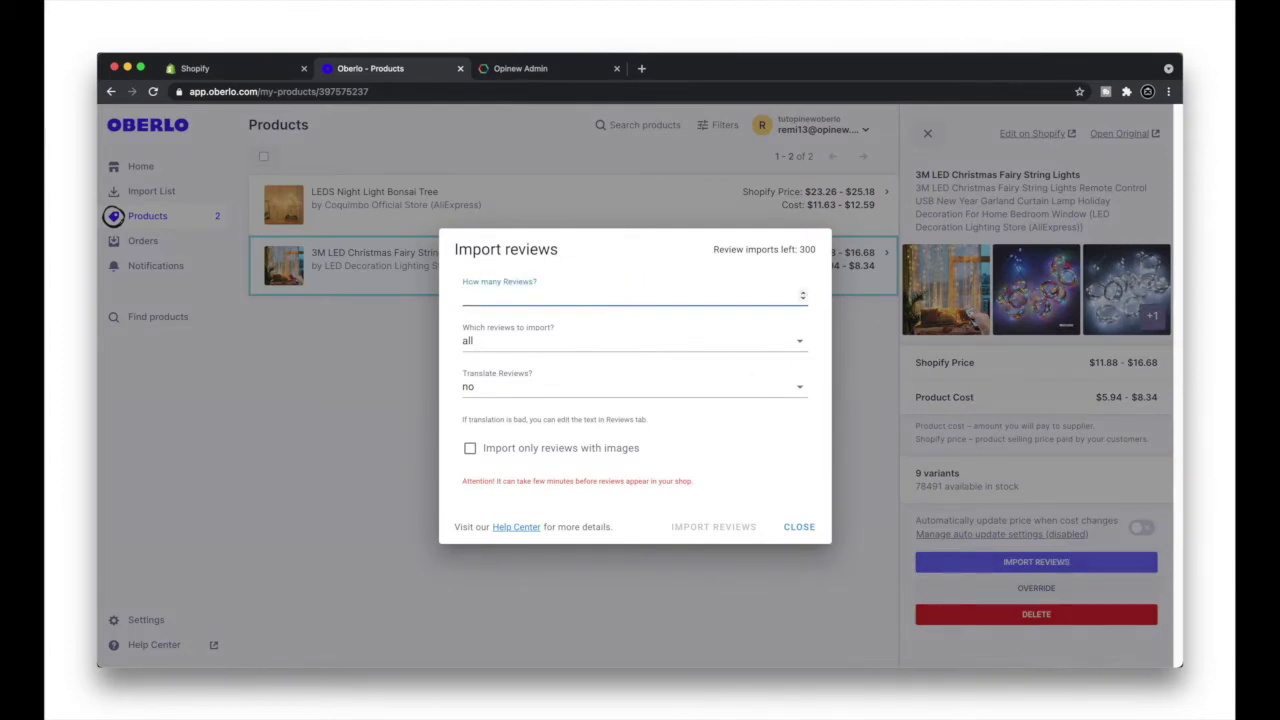
type("25")
left_click(645, 343)
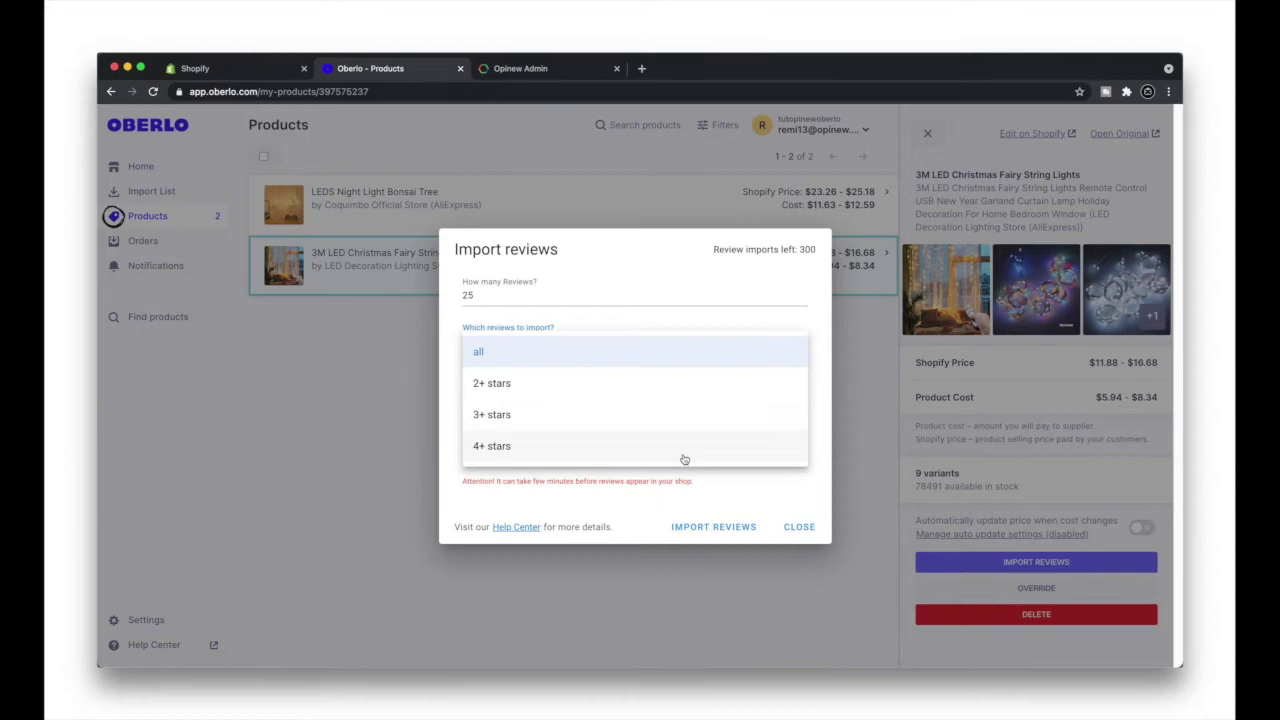
left_click(683, 358)
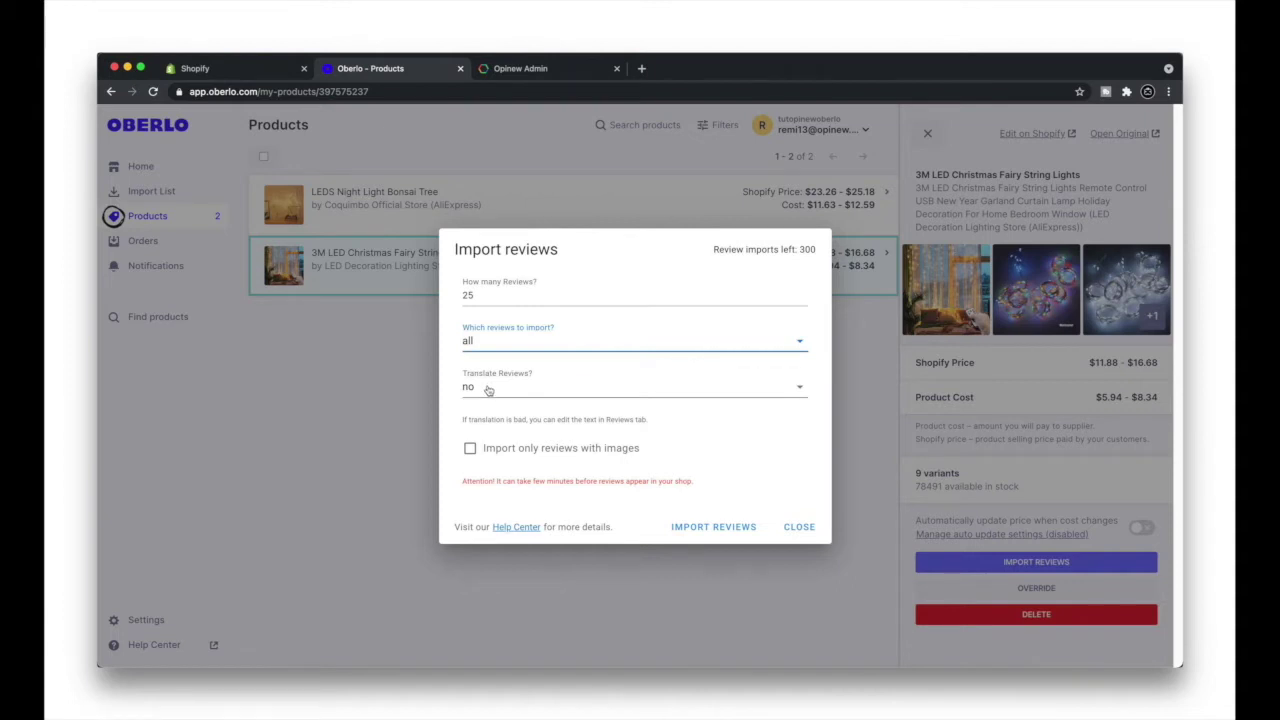
left_click(488, 389)
scroll(494, 451, "down", 5)
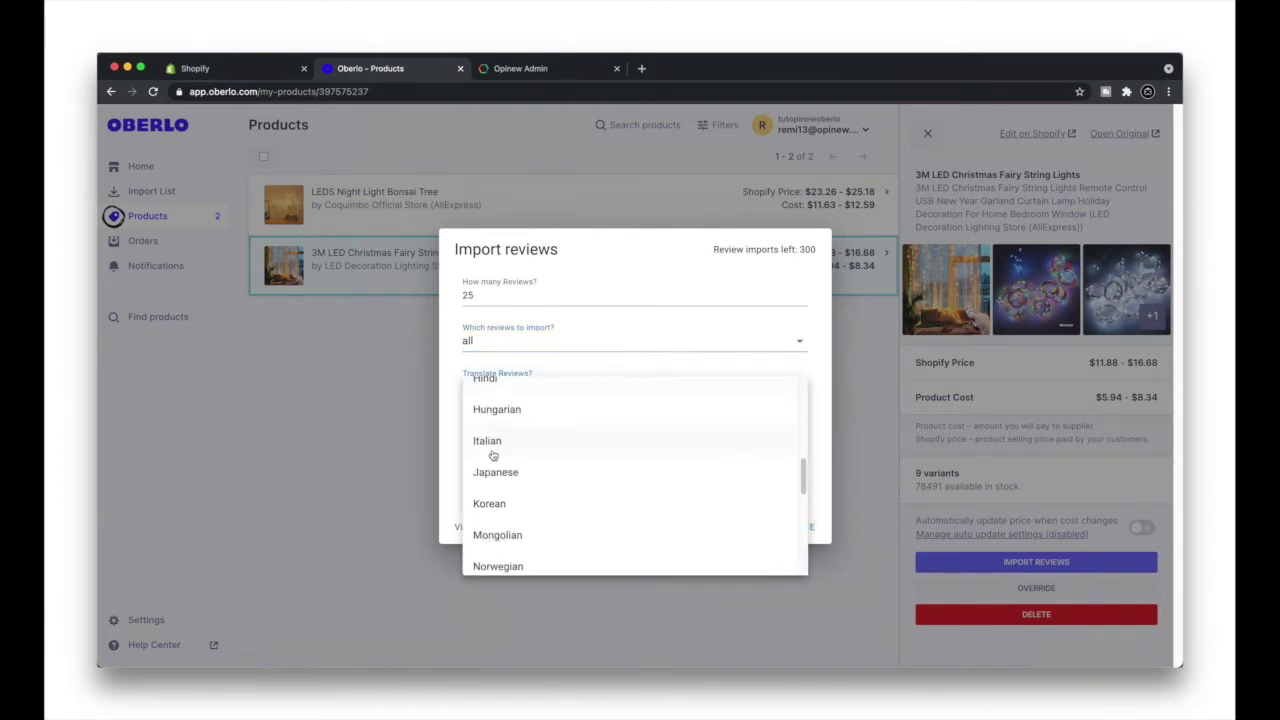
scroll(501, 405, "up", 5)
left_click(522, 356)
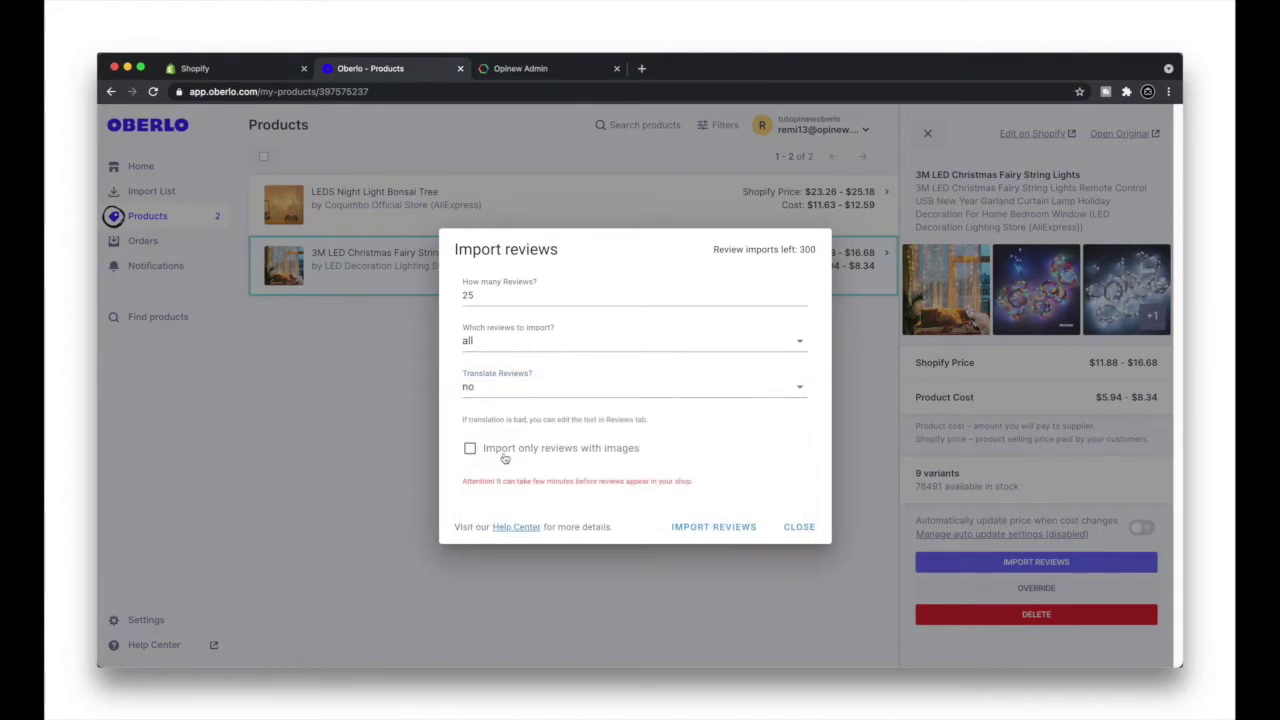
left_click(506, 452)
left_click(735, 536)
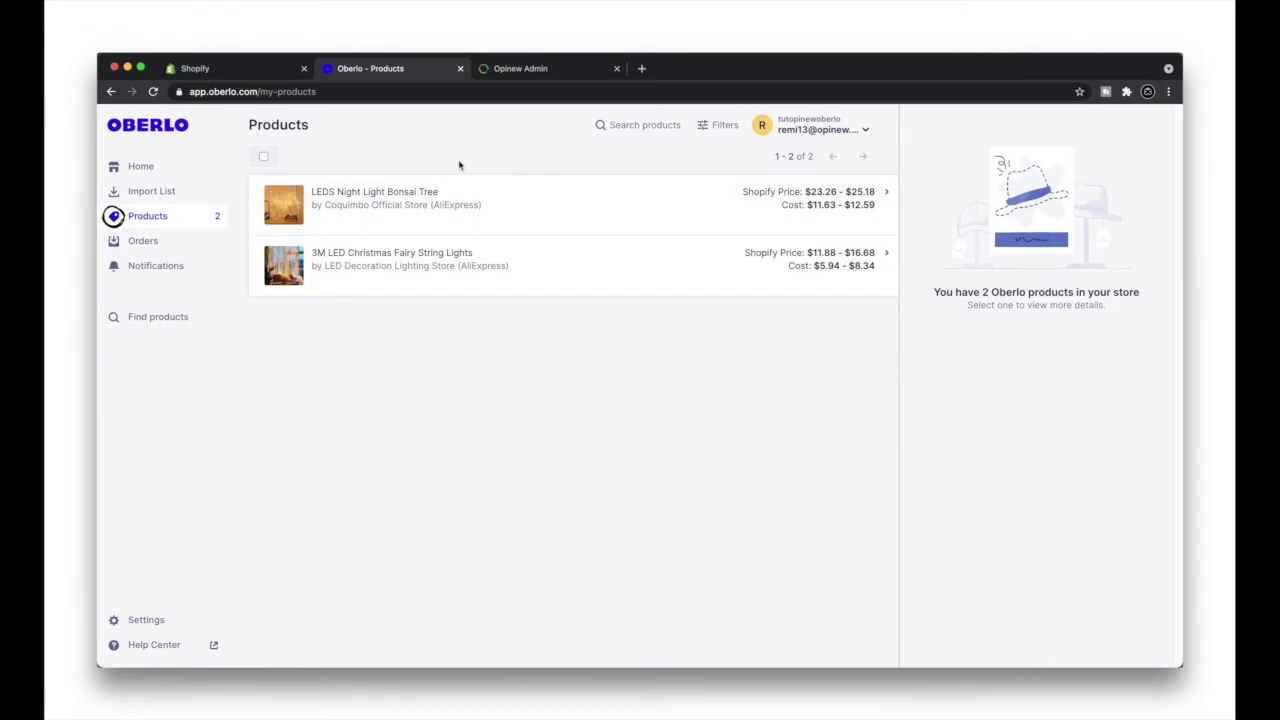
Step: Bulk import 5 to 10 reviews of all ratings for every product with the Opinew importer
left_click(1126, 91)
left_click(1022, 214)
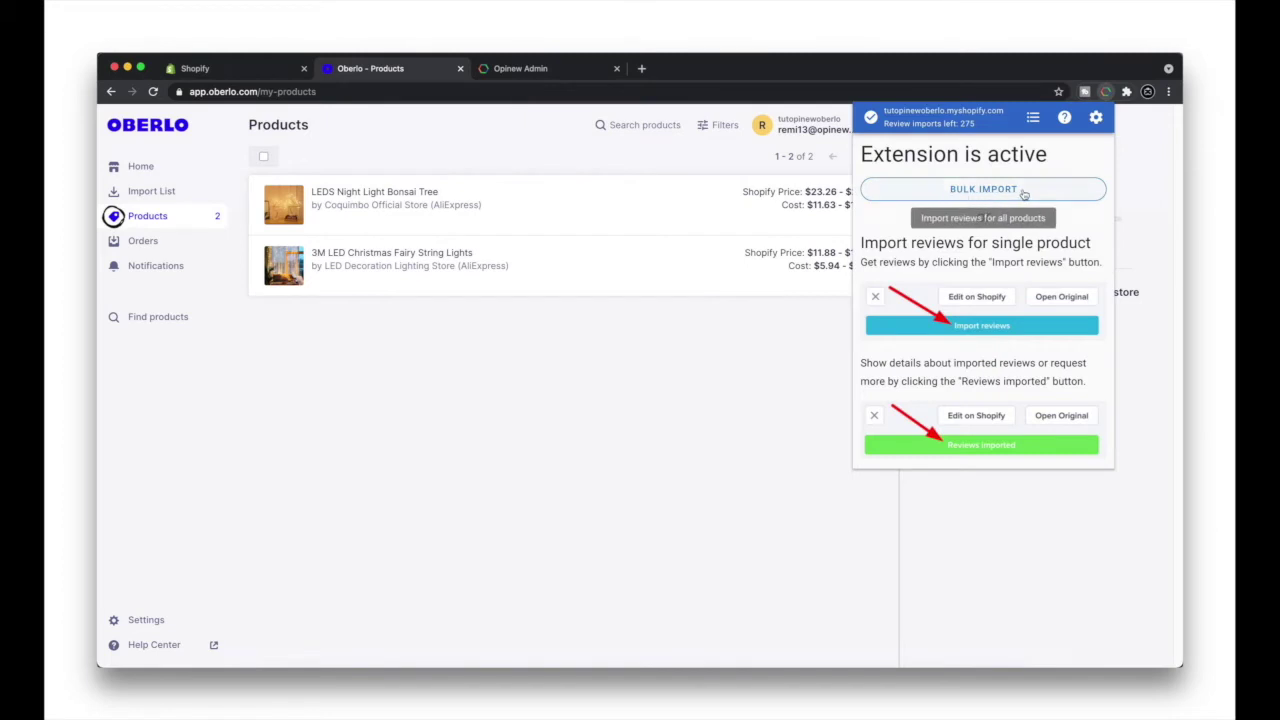
left_click(1014, 190)
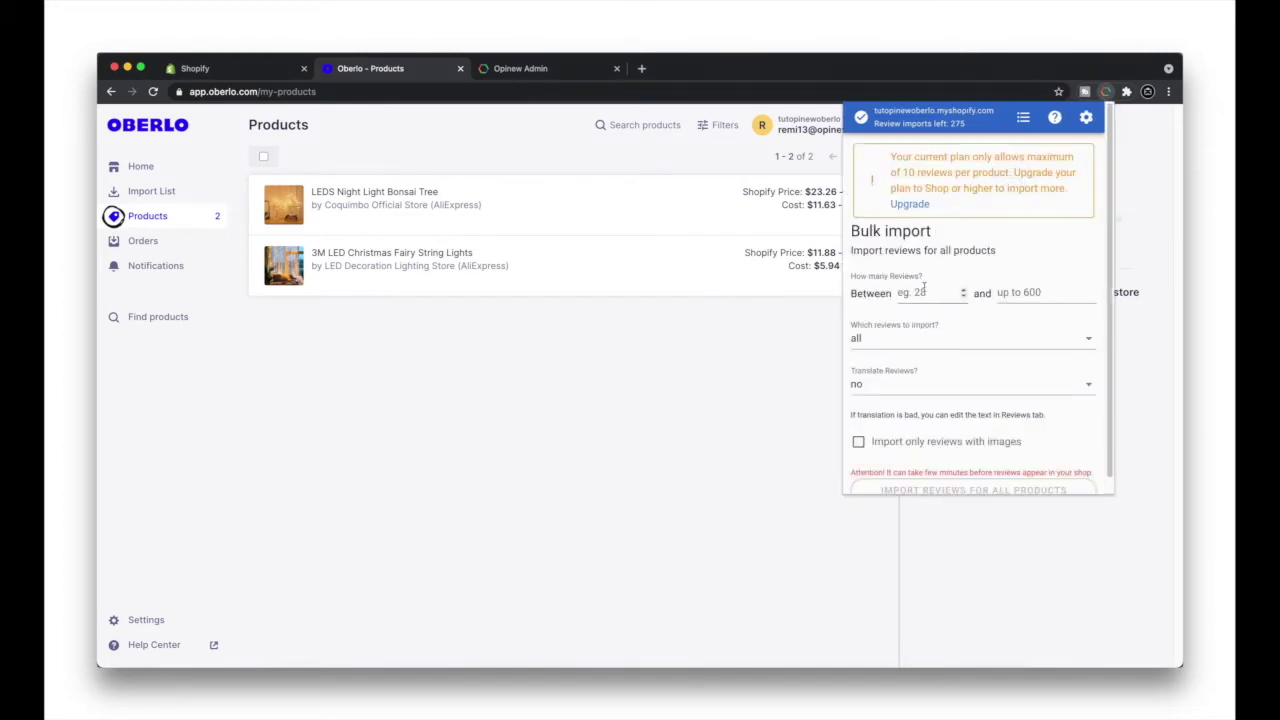
type("5")
type("10")
left_click(873, 344)
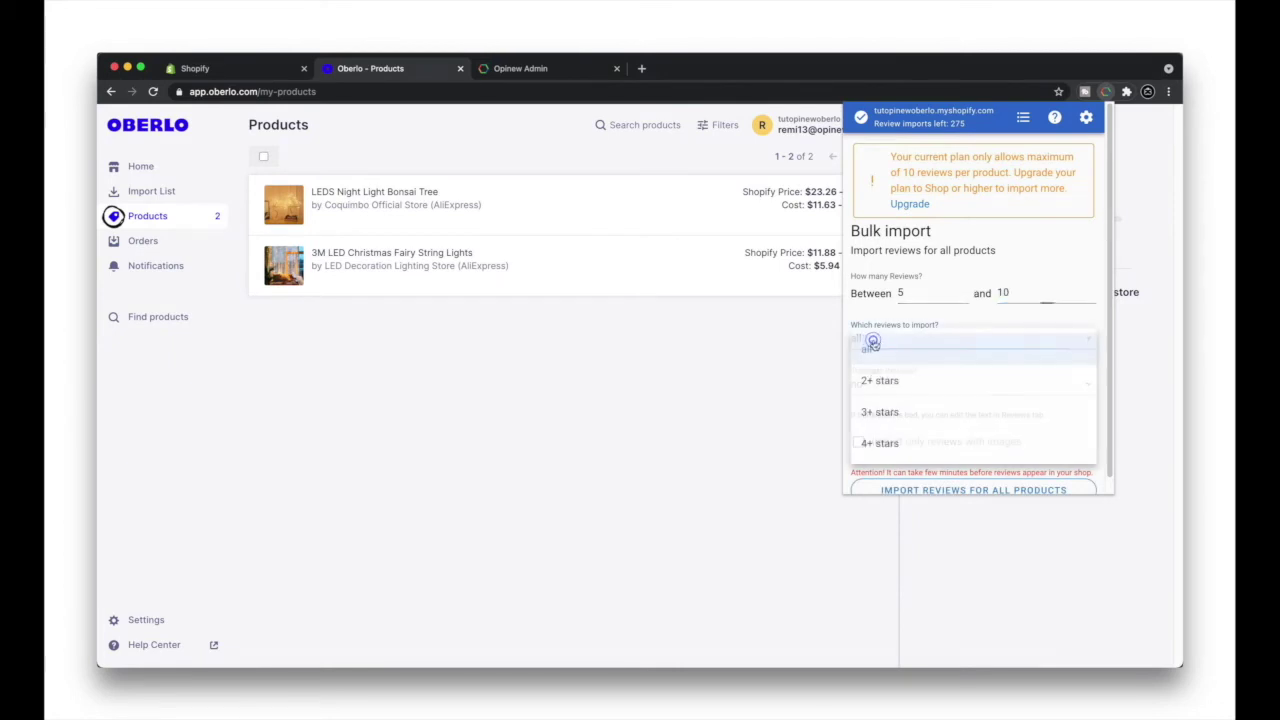
left_click(875, 345)
scroll(884, 380, "down", 1)
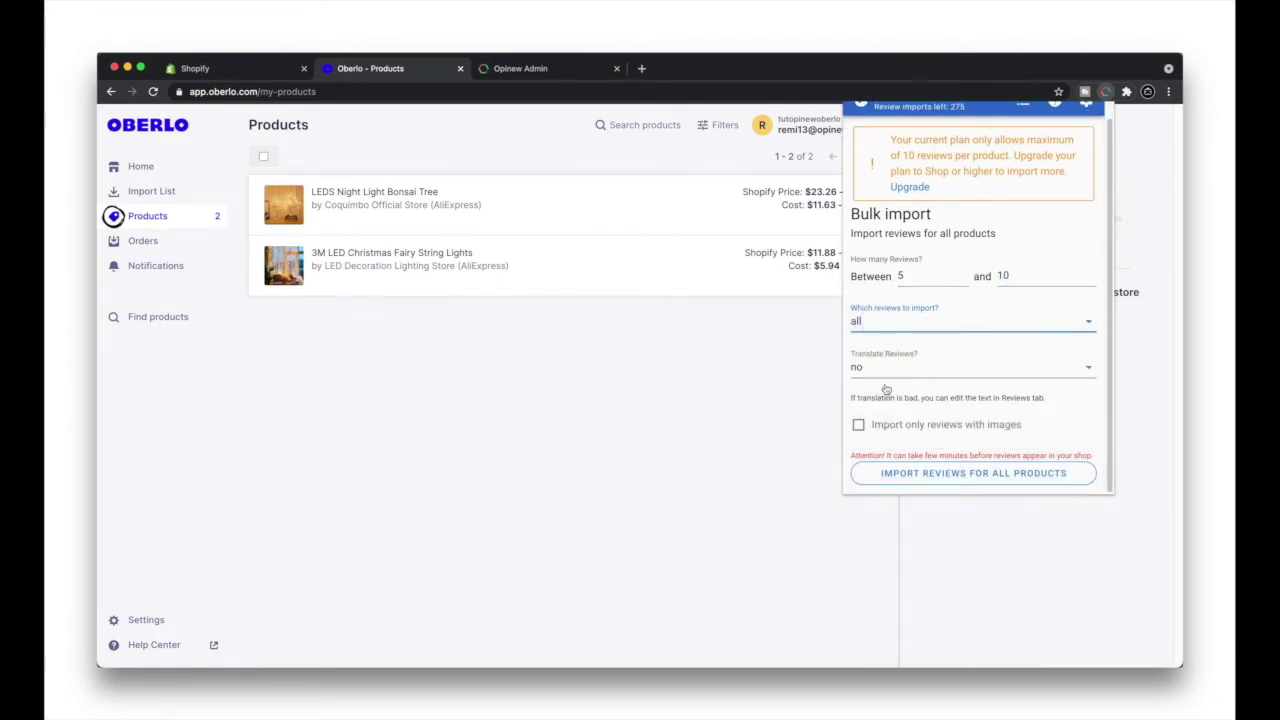
left_click(958, 475)
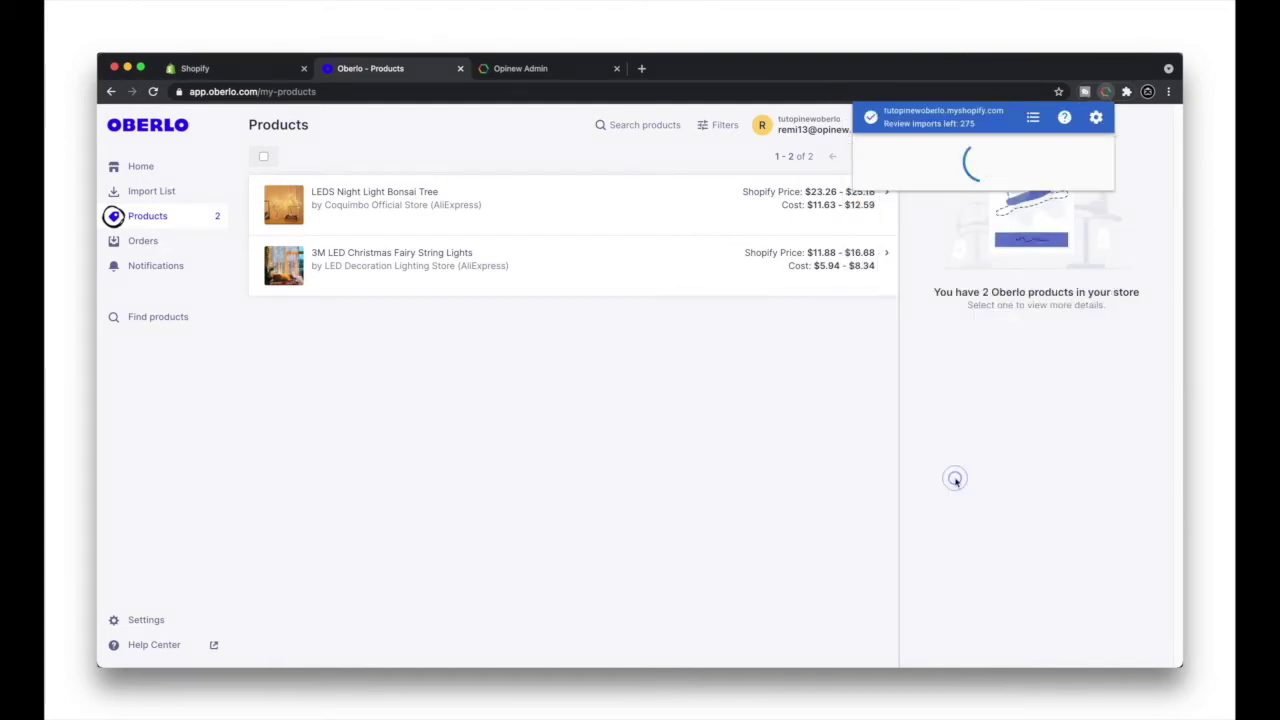
left_click(545, 70)
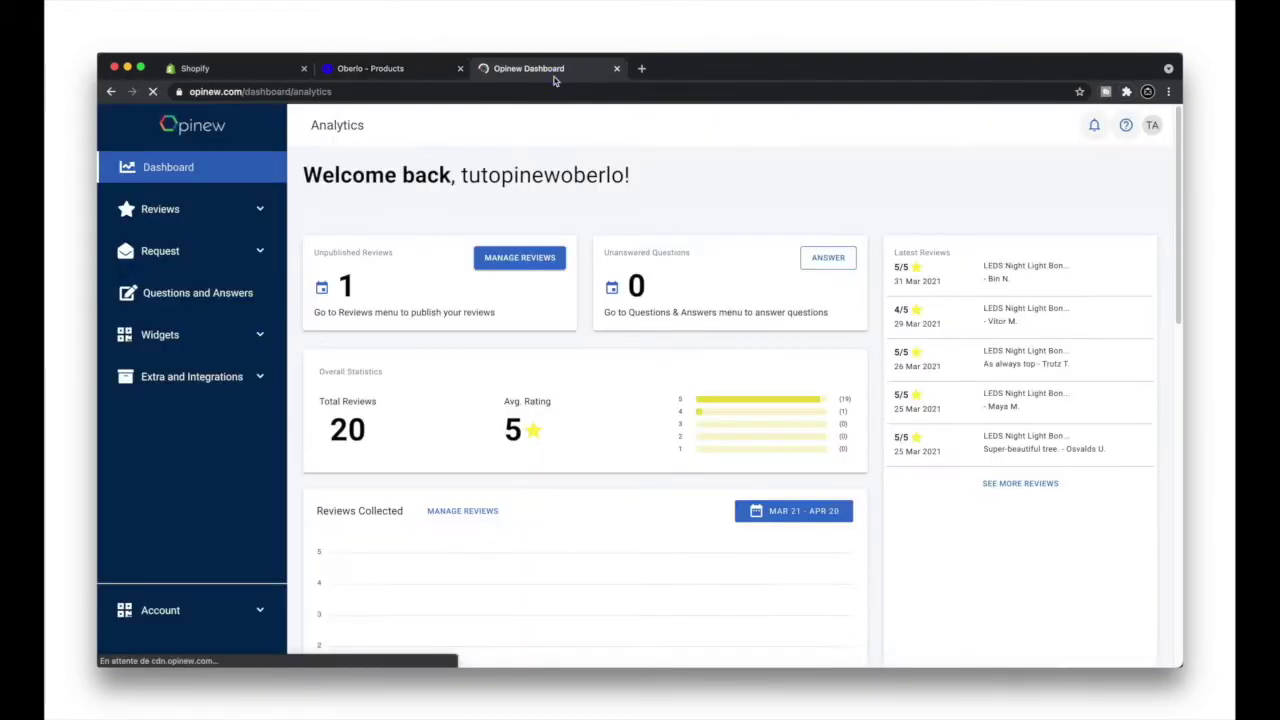
Step: Inspect the LEDS Night Light Bonsai Tree reviews, opening one review's edit dialog and cancelling
left_click(236, 209)
left_click(218, 244)
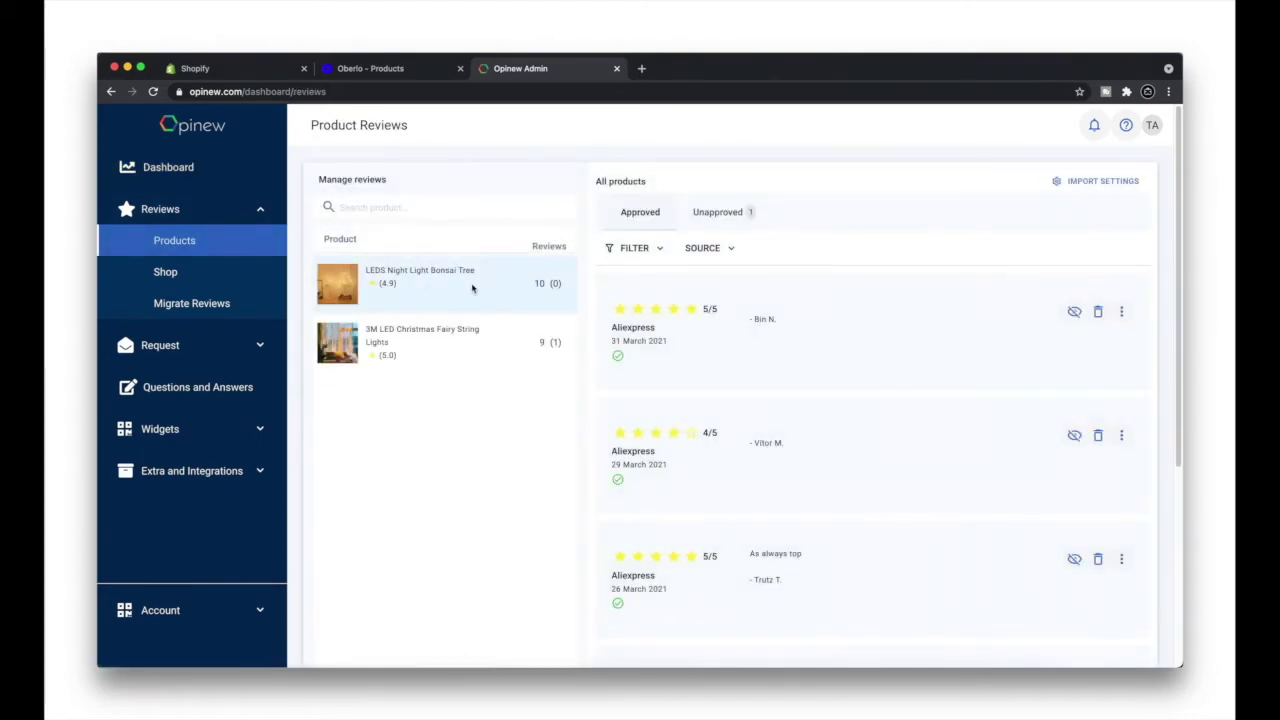
left_click(472, 292)
scroll(711, 404, "down", 10)
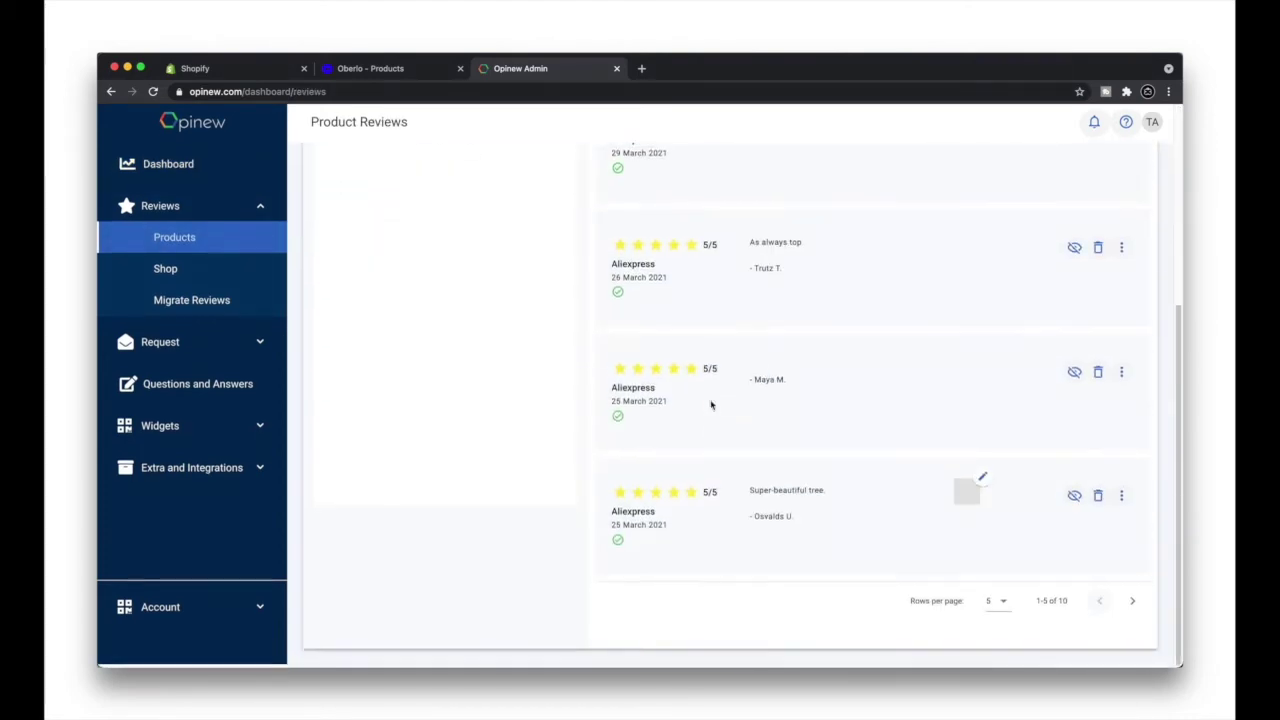
scroll(711, 404, "up", 10)
left_click(1121, 311)
left_click(1095, 344)
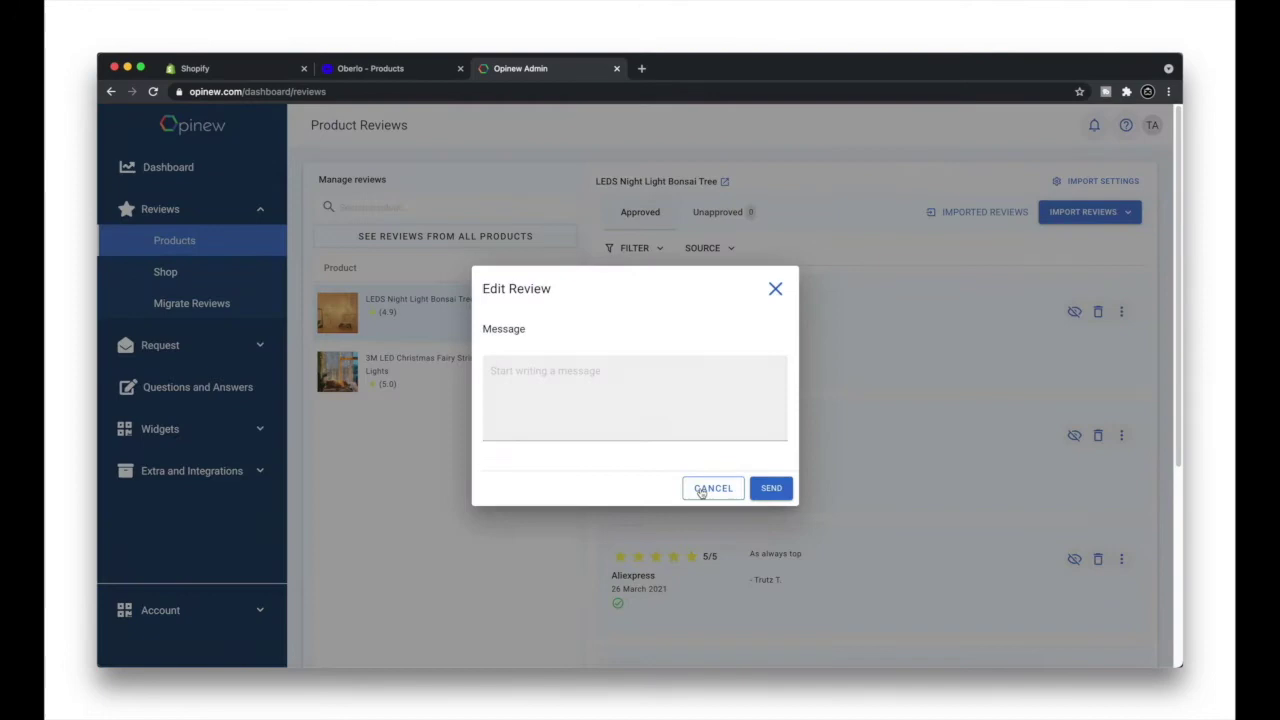
left_click(703, 475)
left_click(1097, 311)
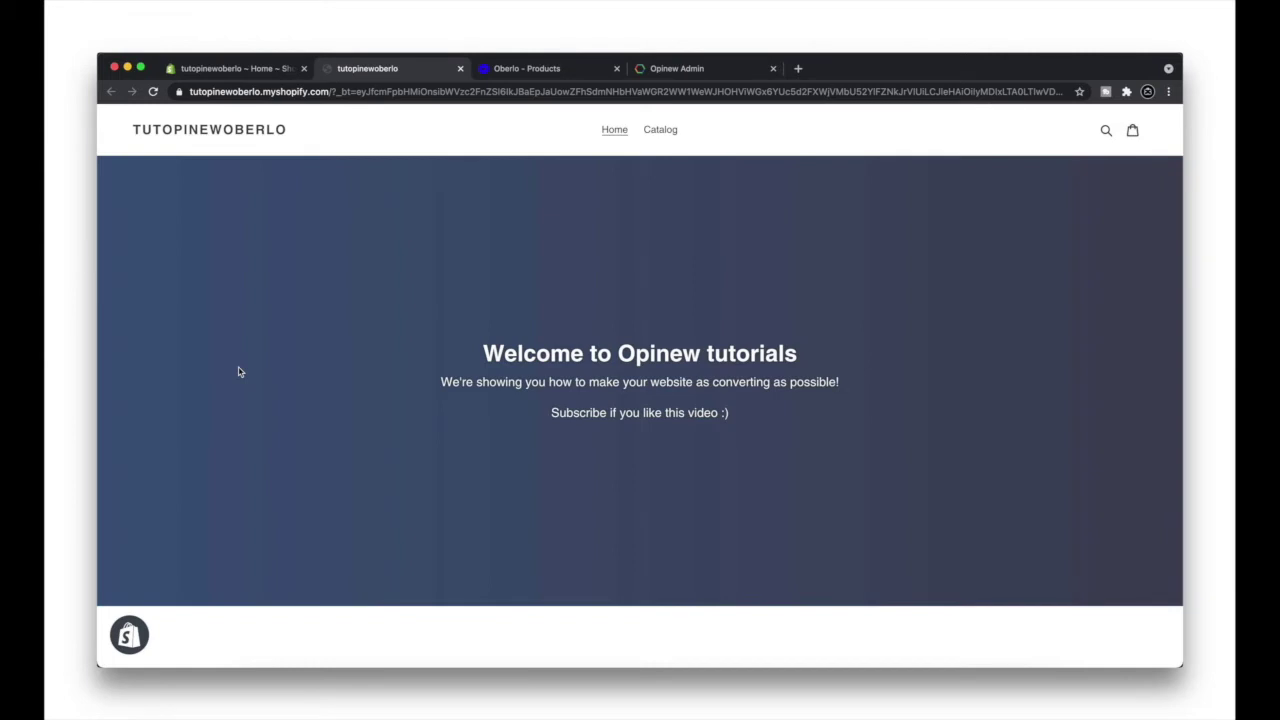
Step: Browse the storefront to the Bonsai Tree page's Reviews section showing 4.9 stars from 10 reviews
scroll(240, 372, "down", 2)
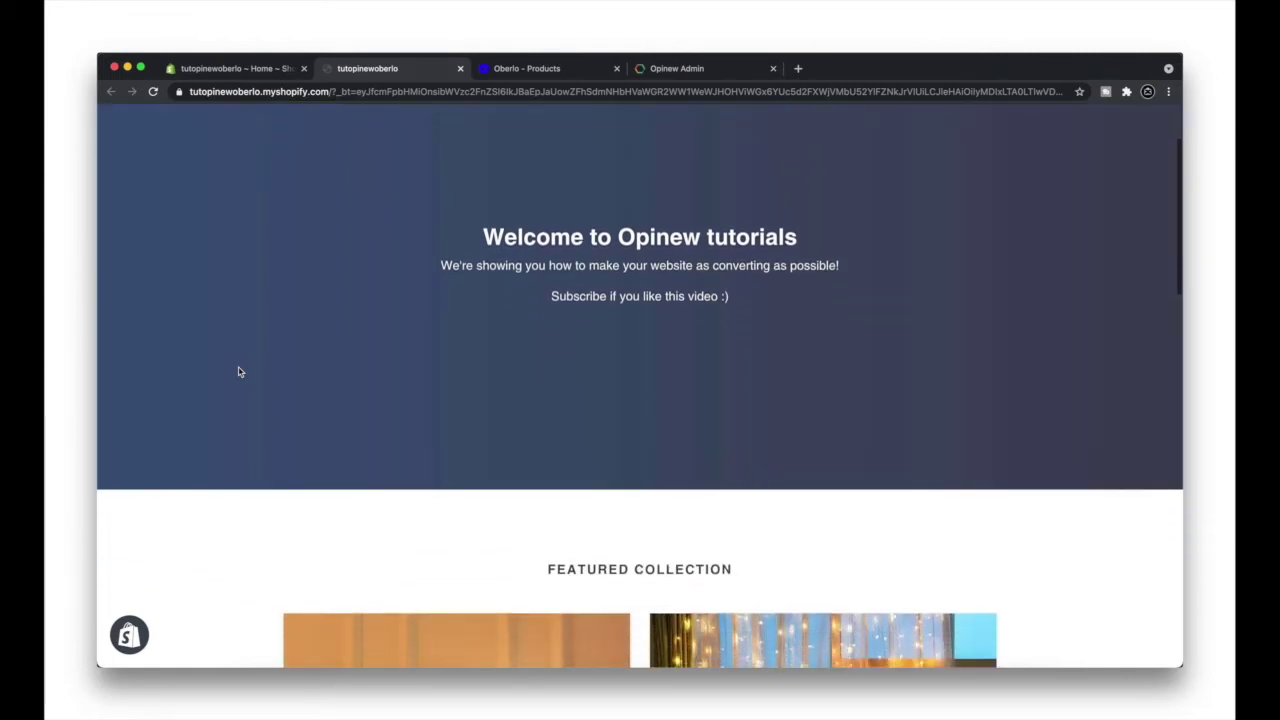
scroll(239, 372, "down", 2)
scroll(239, 372, "down", 3)
scroll(239, 372, "down", 1)
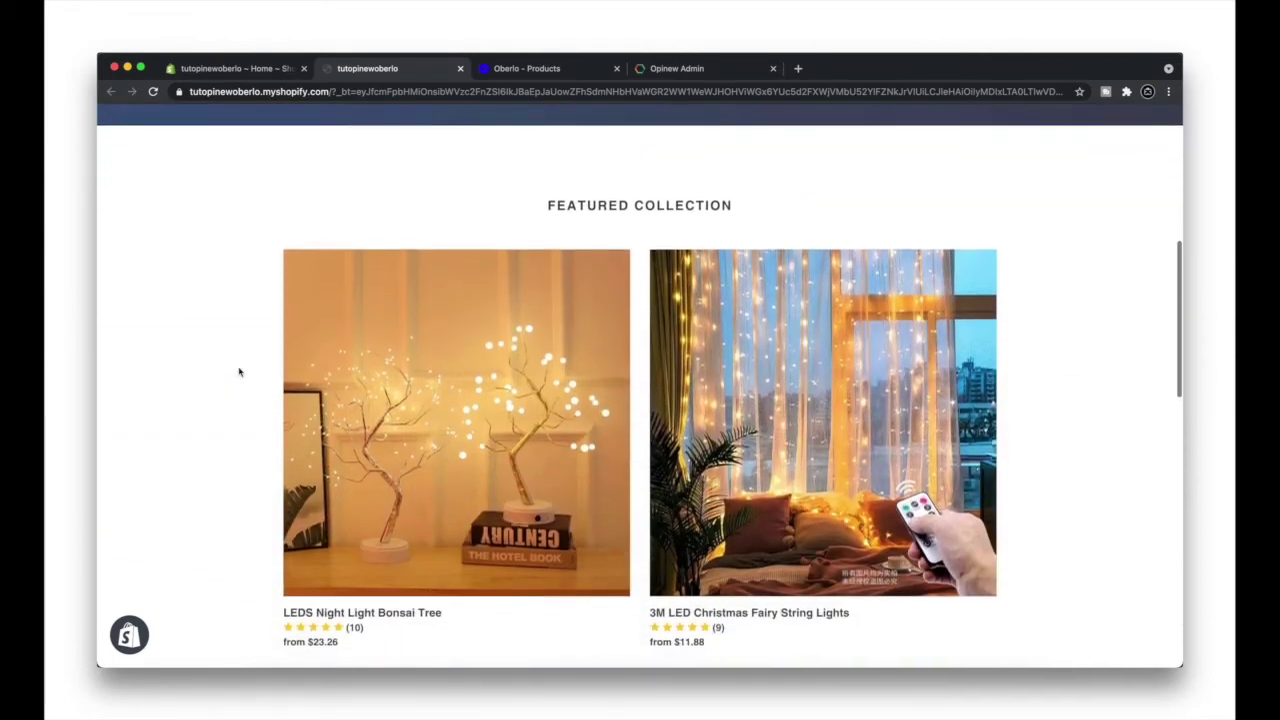
scroll(239, 372, "down", 2)
scroll(239, 372, "down", 1)
scroll(239, 372, "down", 3)
scroll(239, 372, "down", 3)
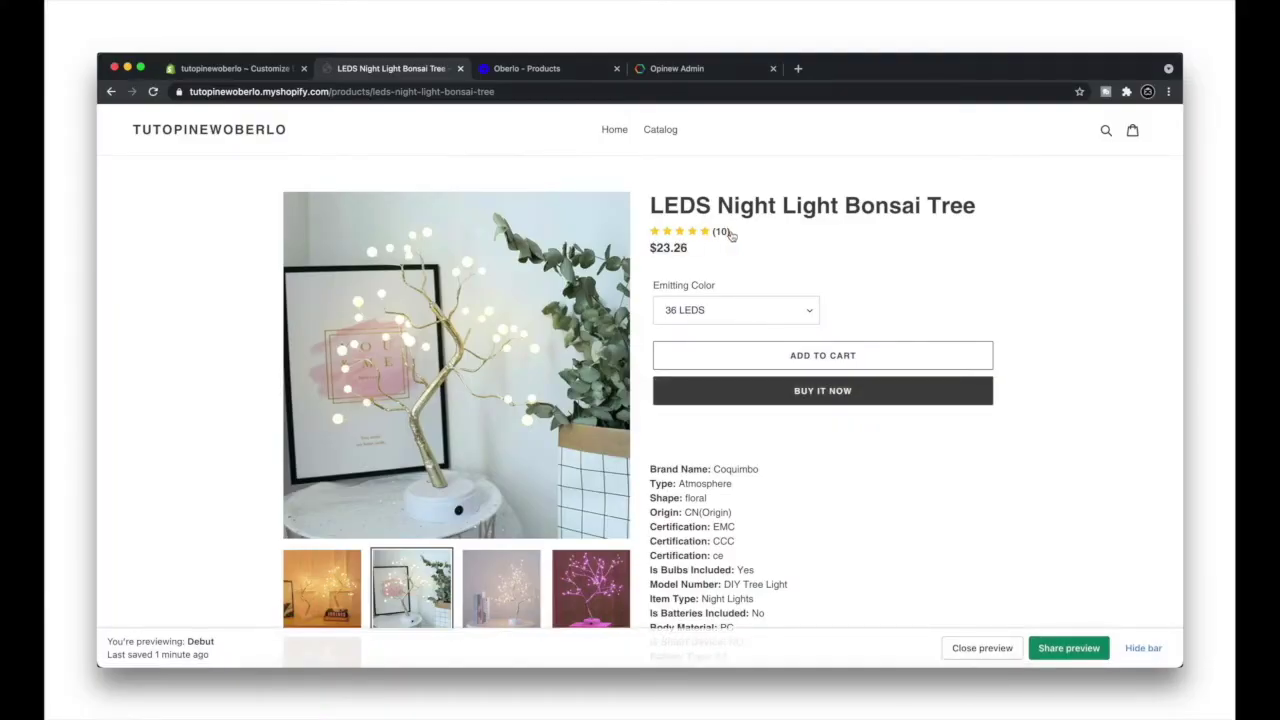
scroll(730, 234, "down", 4)
scroll(730, 234, "down", 2)
scroll(730, 234, "down", 1)
scroll(730, 234, "down", 2)
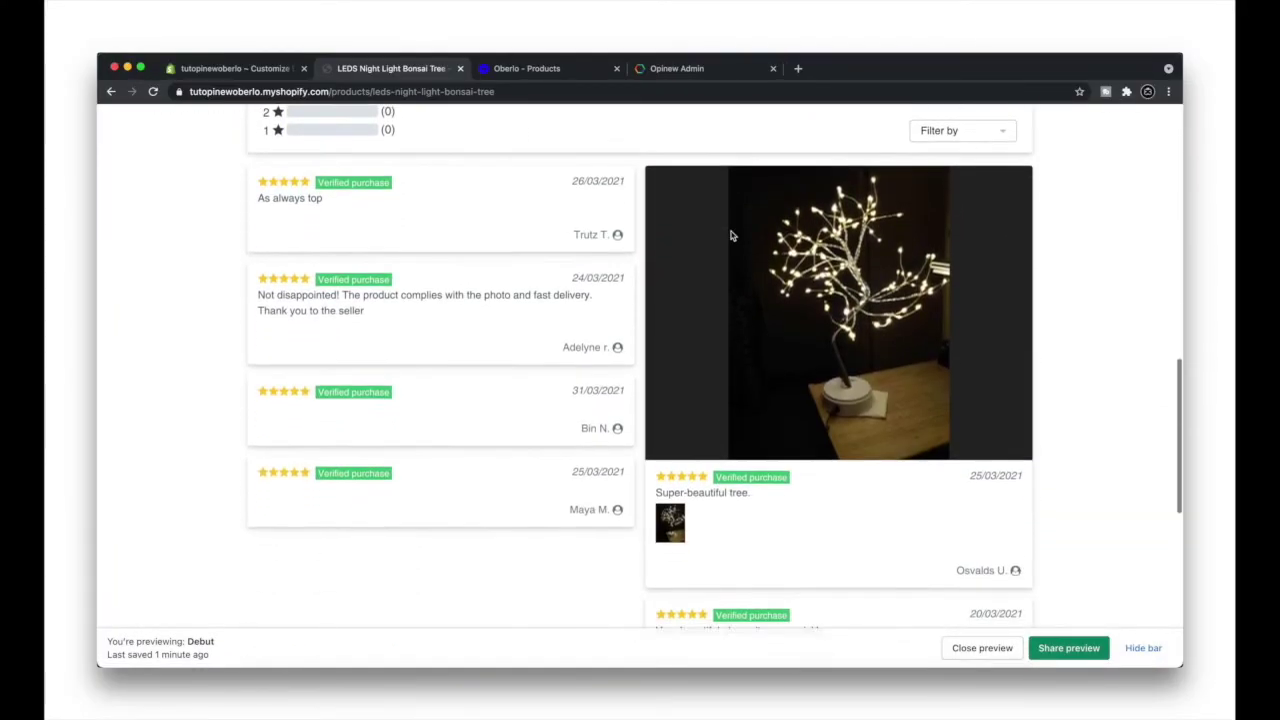
scroll(730, 236, "down", 1)
scroll(730, 236, "down", 2)
scroll(730, 236, "down", 1)
scroll(732, 237, "up", 6)
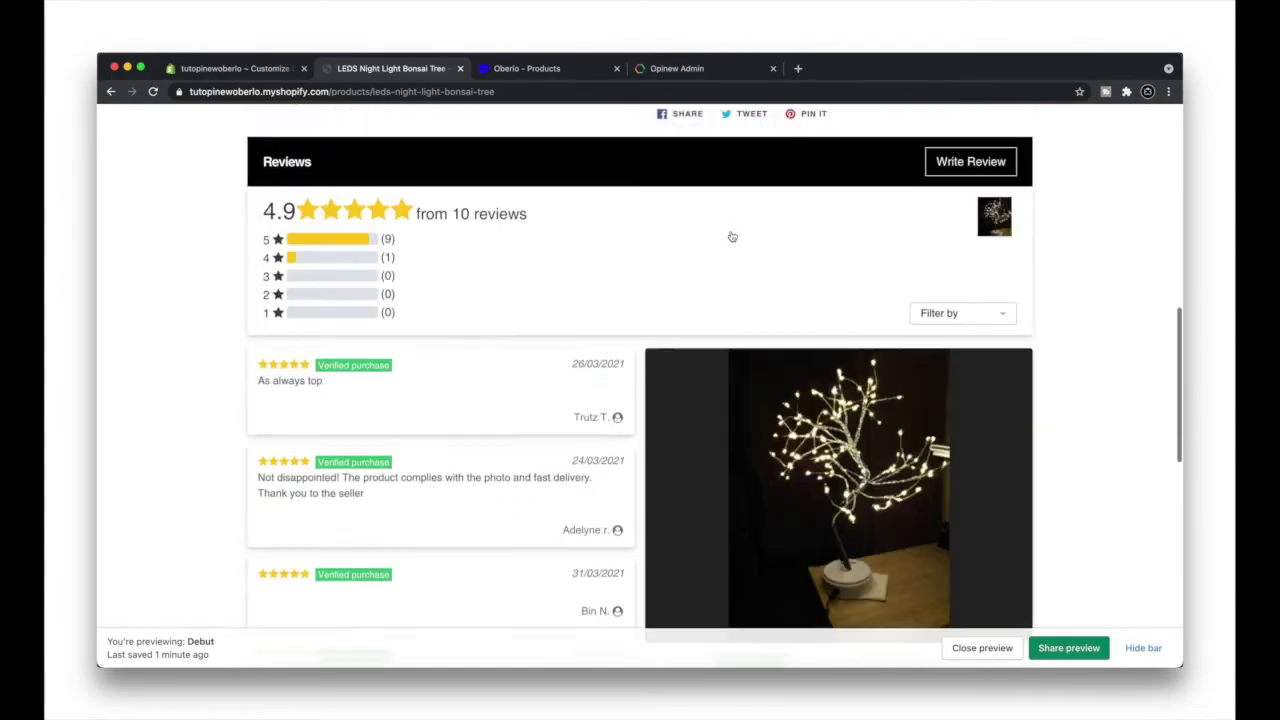
scroll(732, 237, "up", 10)
scroll(728, 235, "up", 3)
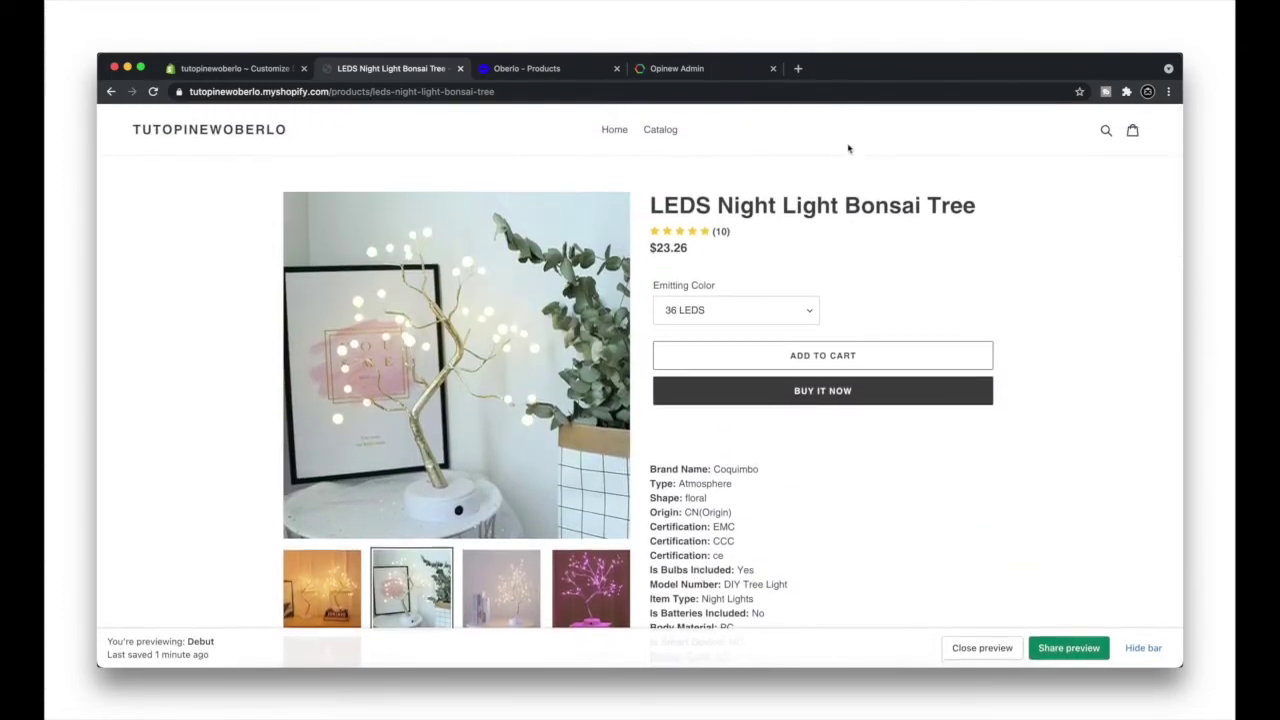
Step: Install the Review widget and Product stars badge on the Debut theme via Advanced Installation
left_click(689, 76)
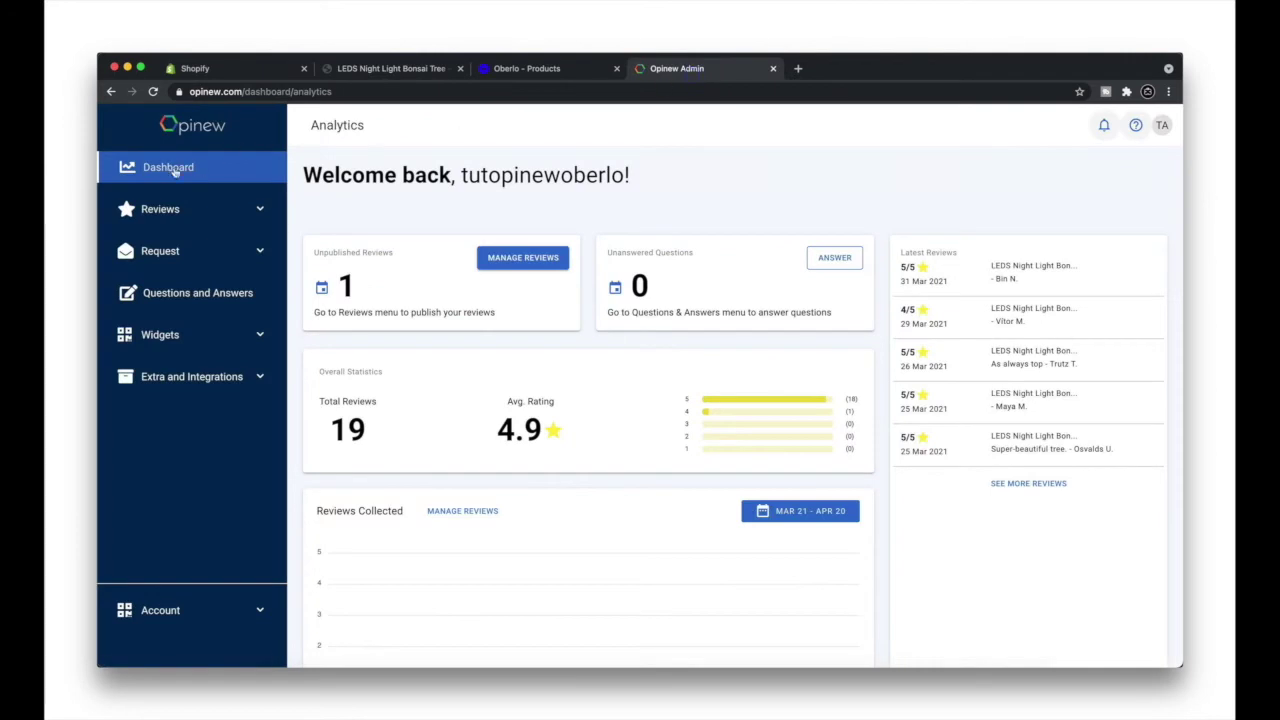
left_click(234, 338)
left_click(193, 430)
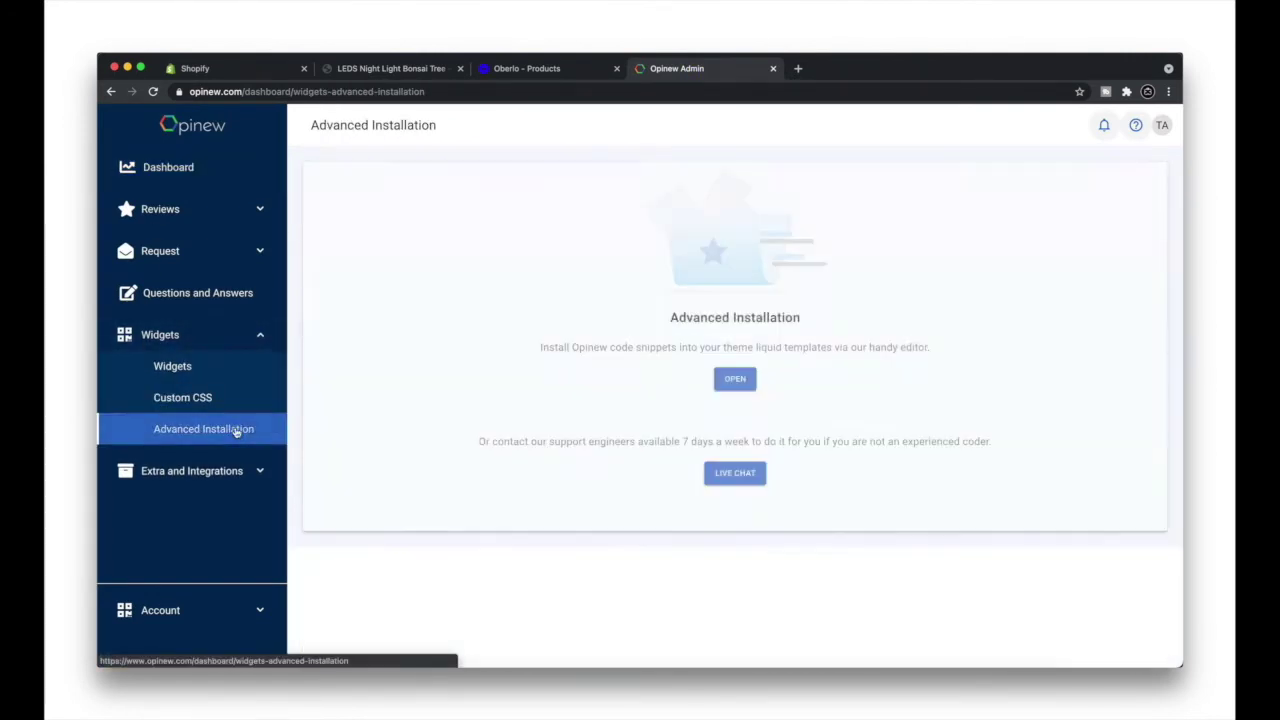
left_click(728, 376)
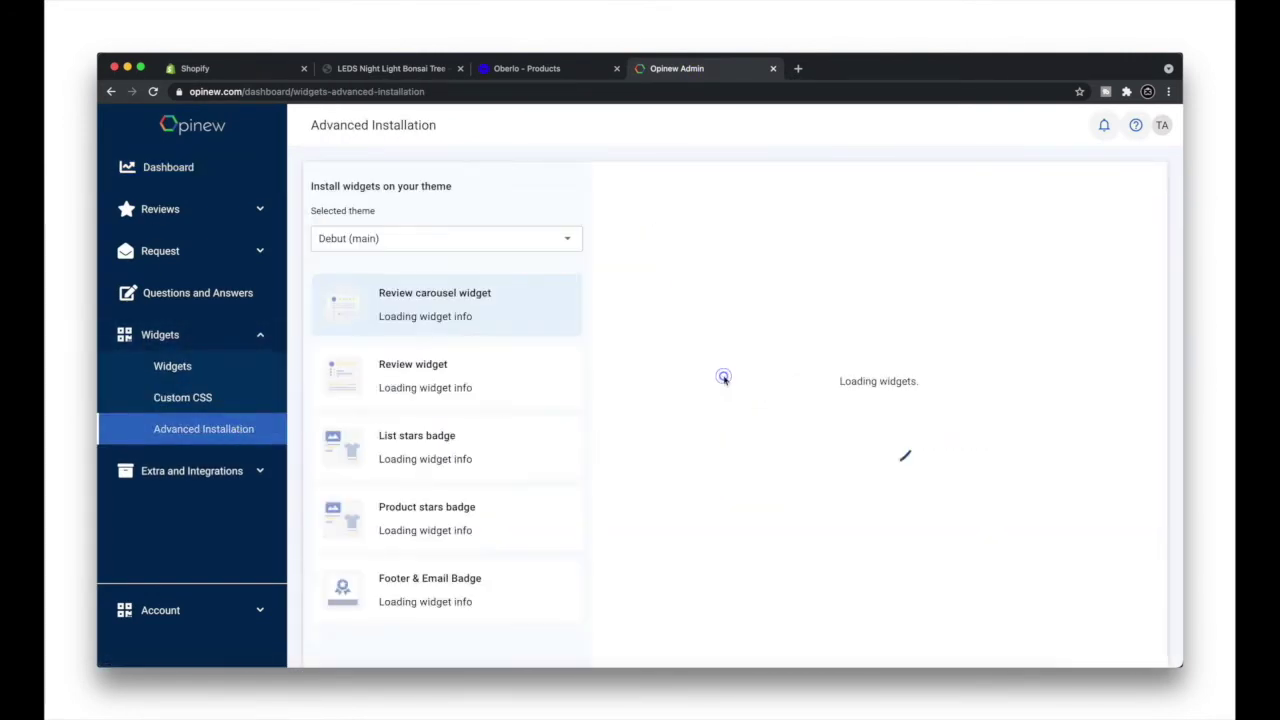
left_click(430, 388)
left_click(879, 465)
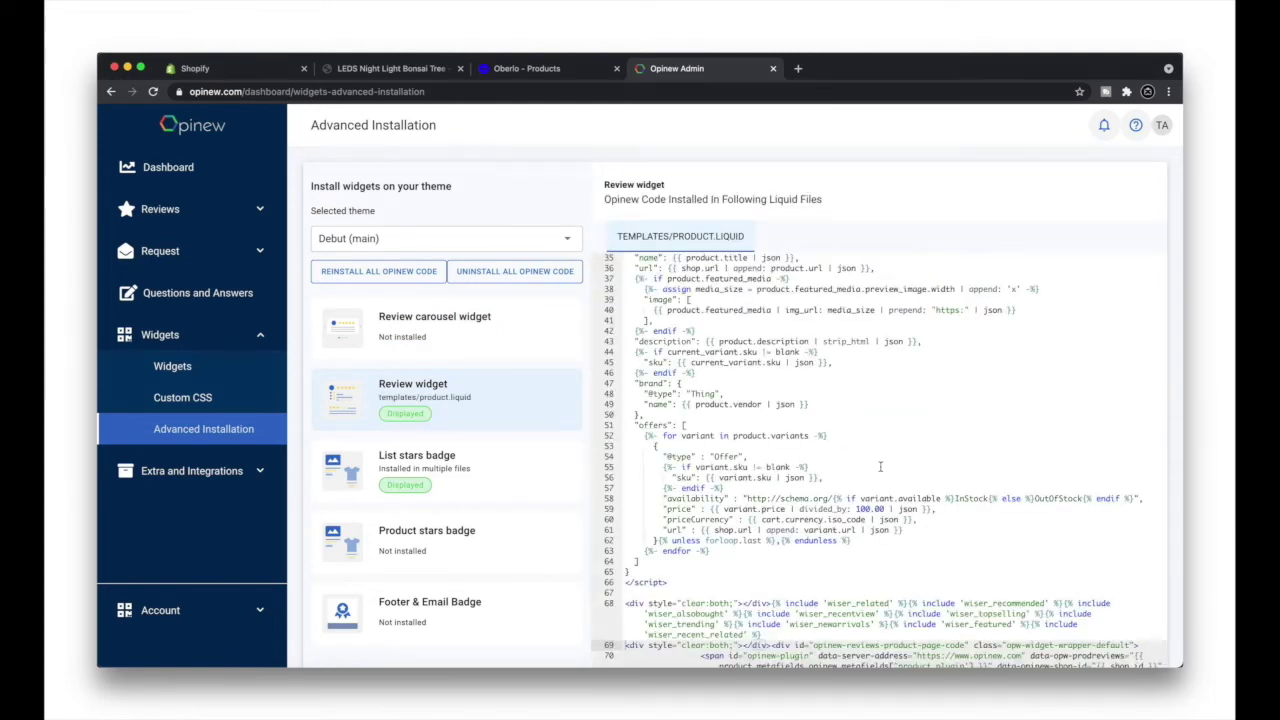
left_click(482, 552)
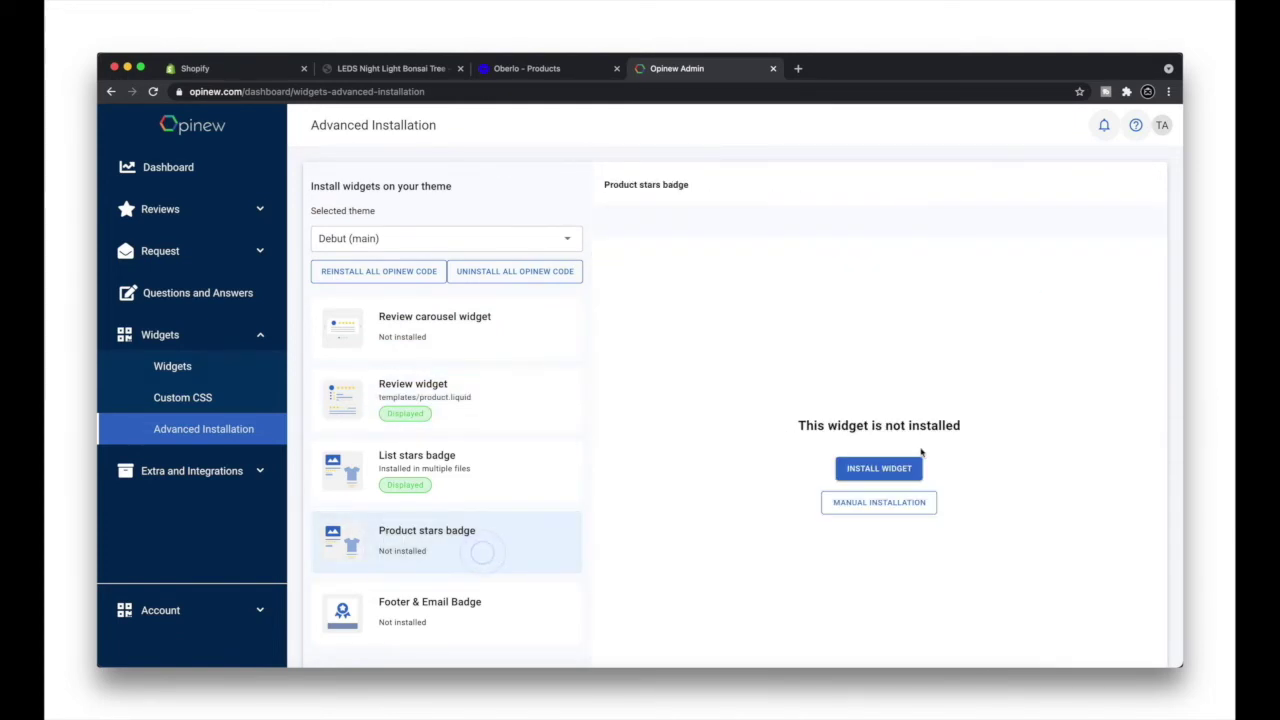
left_click(881, 475)
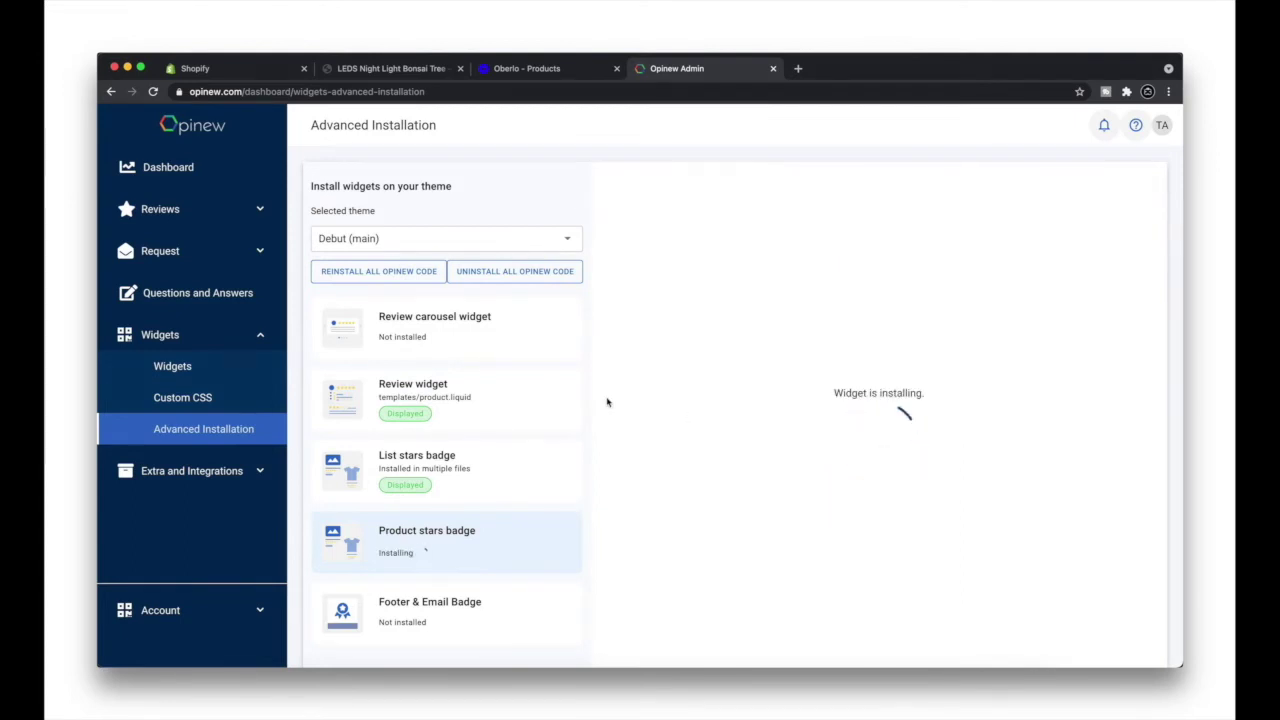
Step: Open the Product Reviews Widget's settings and scroll through them
left_click(174, 367)
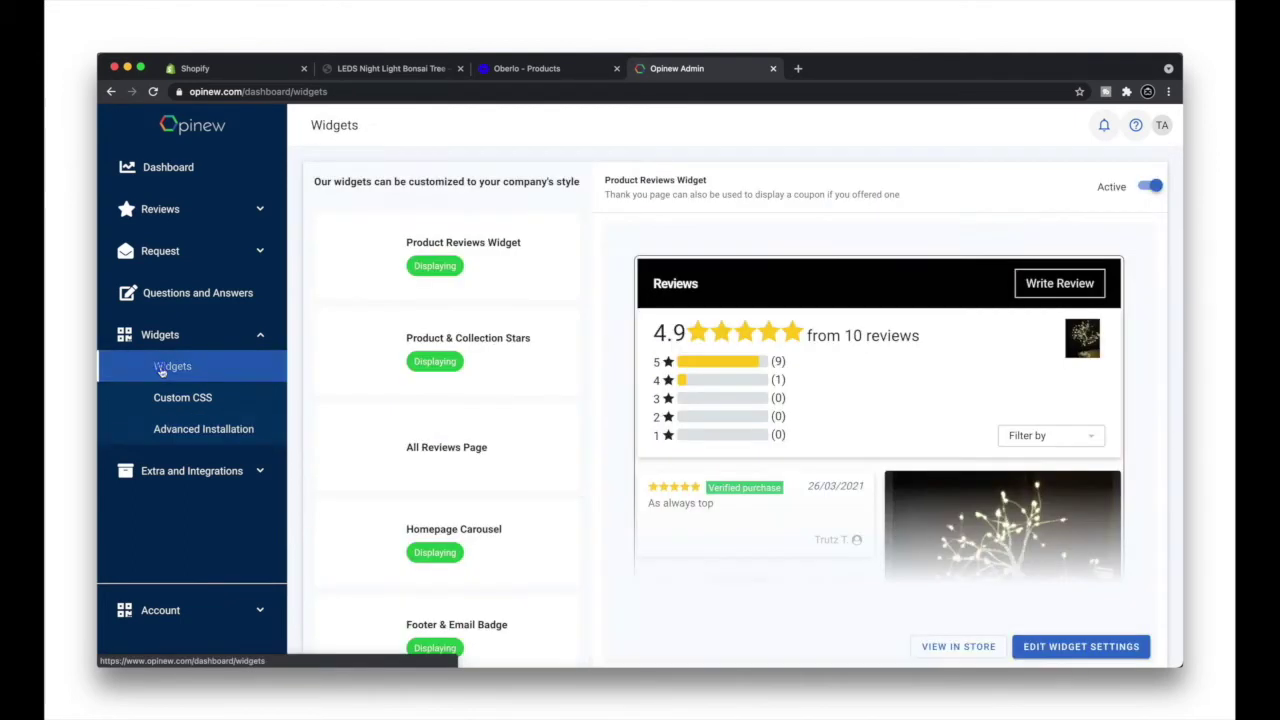
left_click(493, 243)
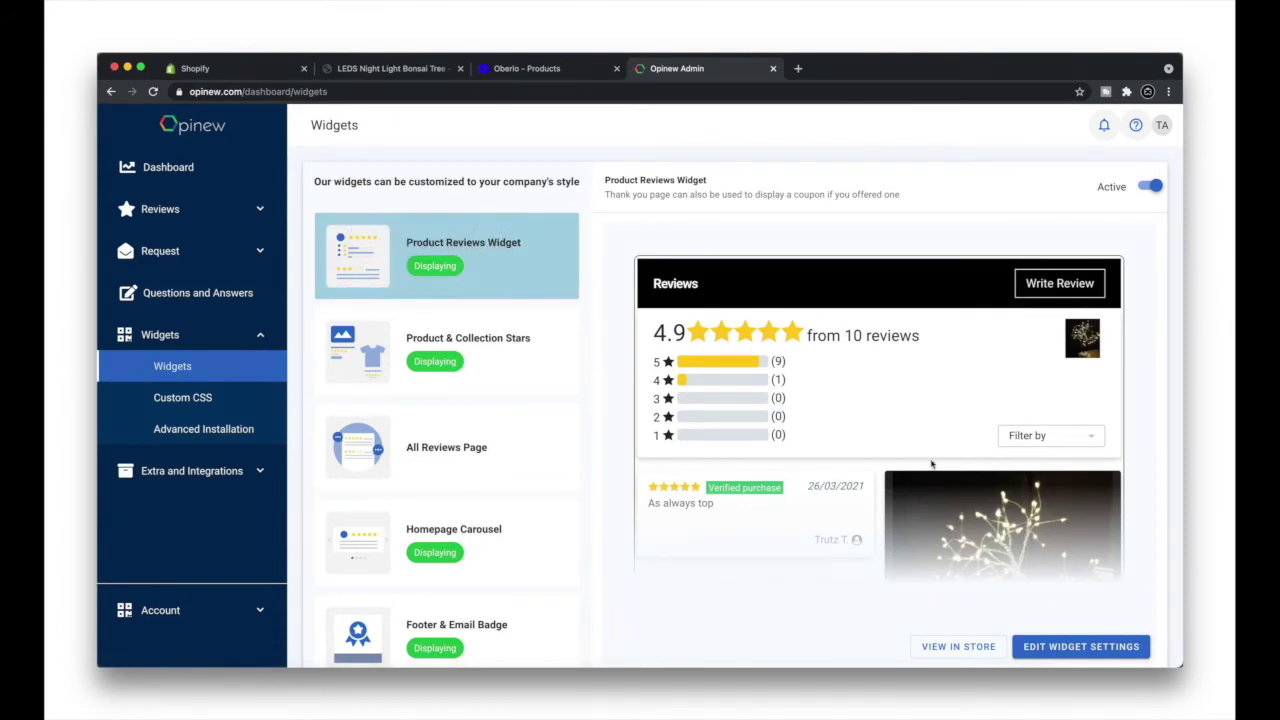
left_click(1056, 646)
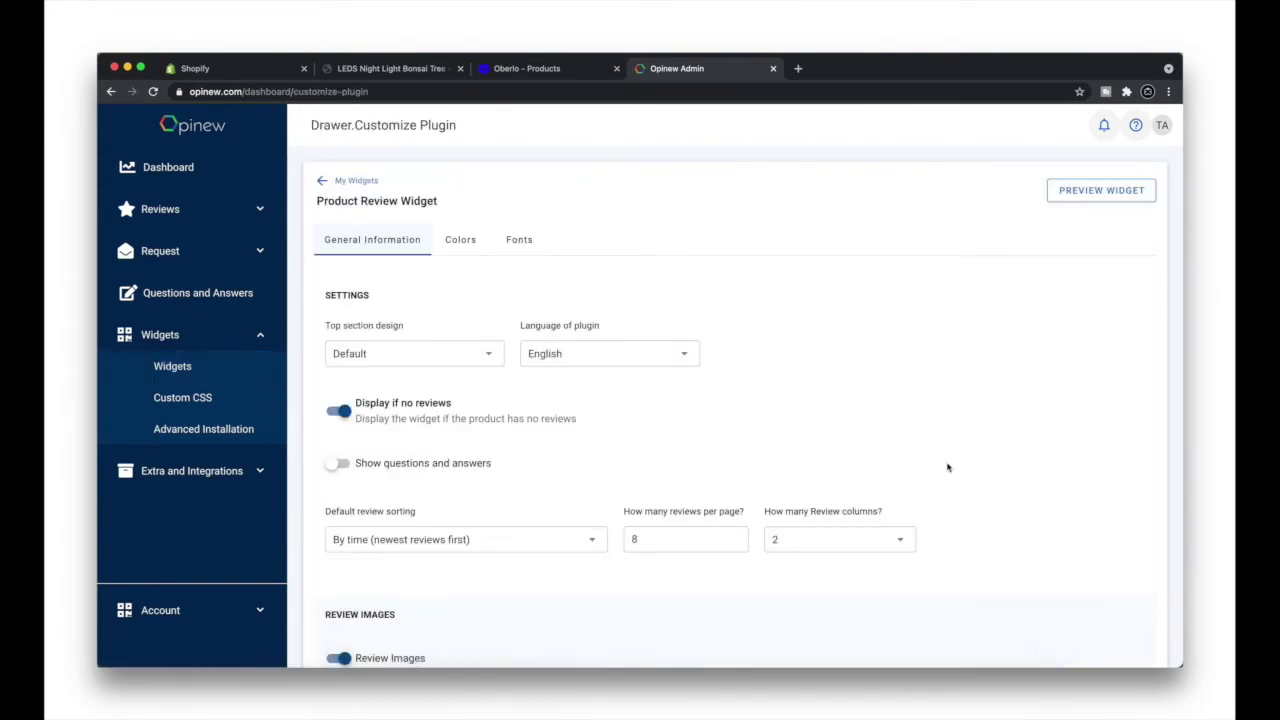
scroll(948, 467, "down", 1)
scroll(900, 420, "down", 1)
scroll(851, 390, "down", 5)
scroll(851, 409, "up", 3)
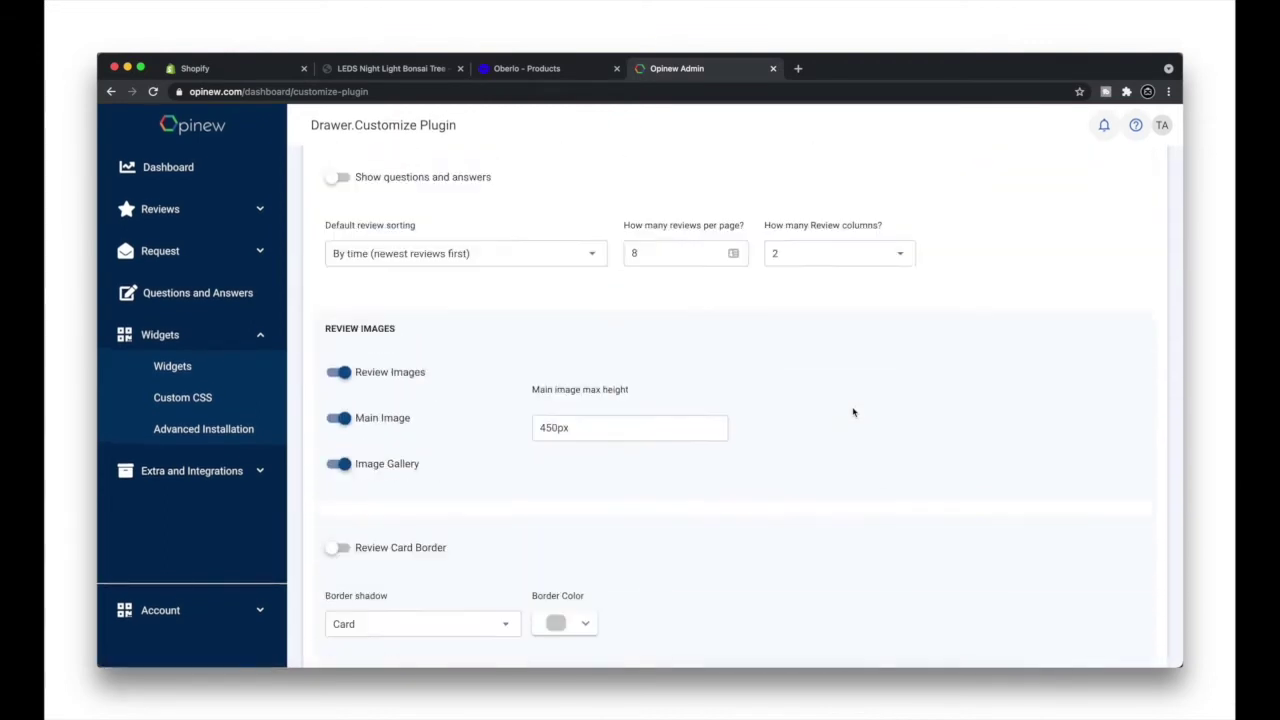
scroll(853, 412, "up", 3)
Step: View the widget's Colors and Fonts settings without changes, then begin on the Custom CSS page
left_click(459, 242)
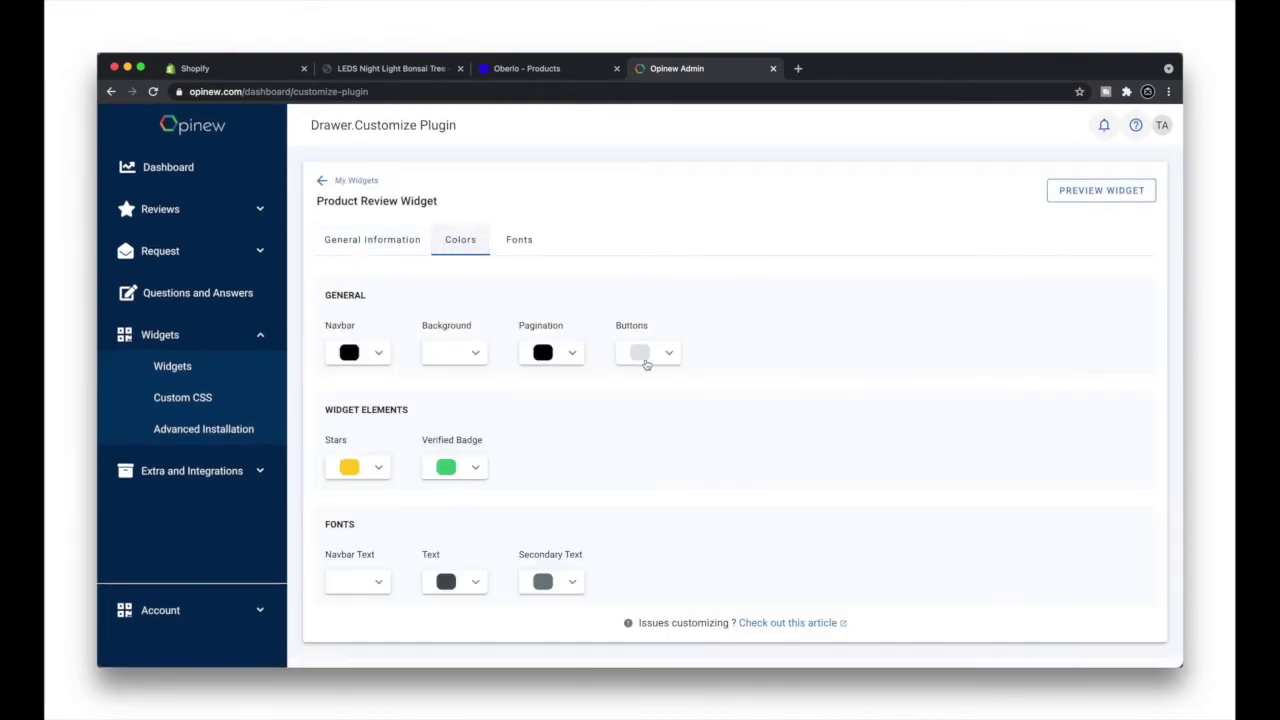
left_click(519, 241)
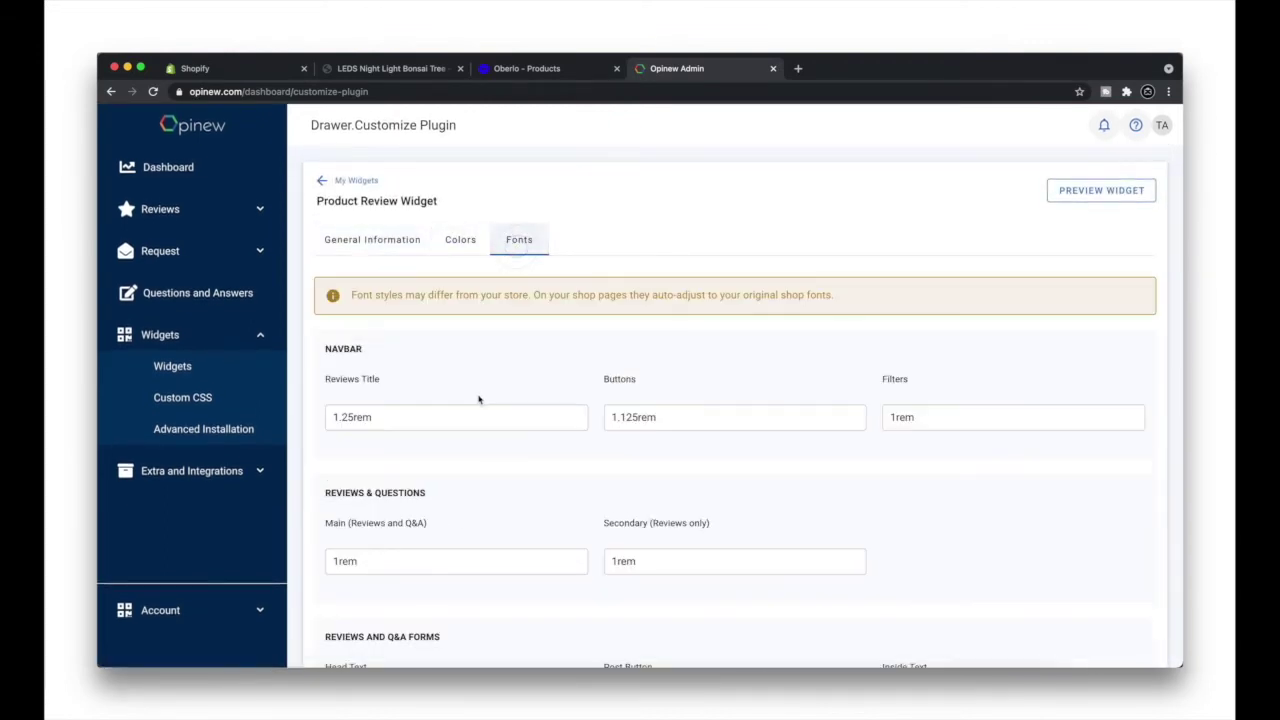
scroll(477, 400, "down", 5)
scroll(477, 400, "up", 5)
left_click(232, 399)
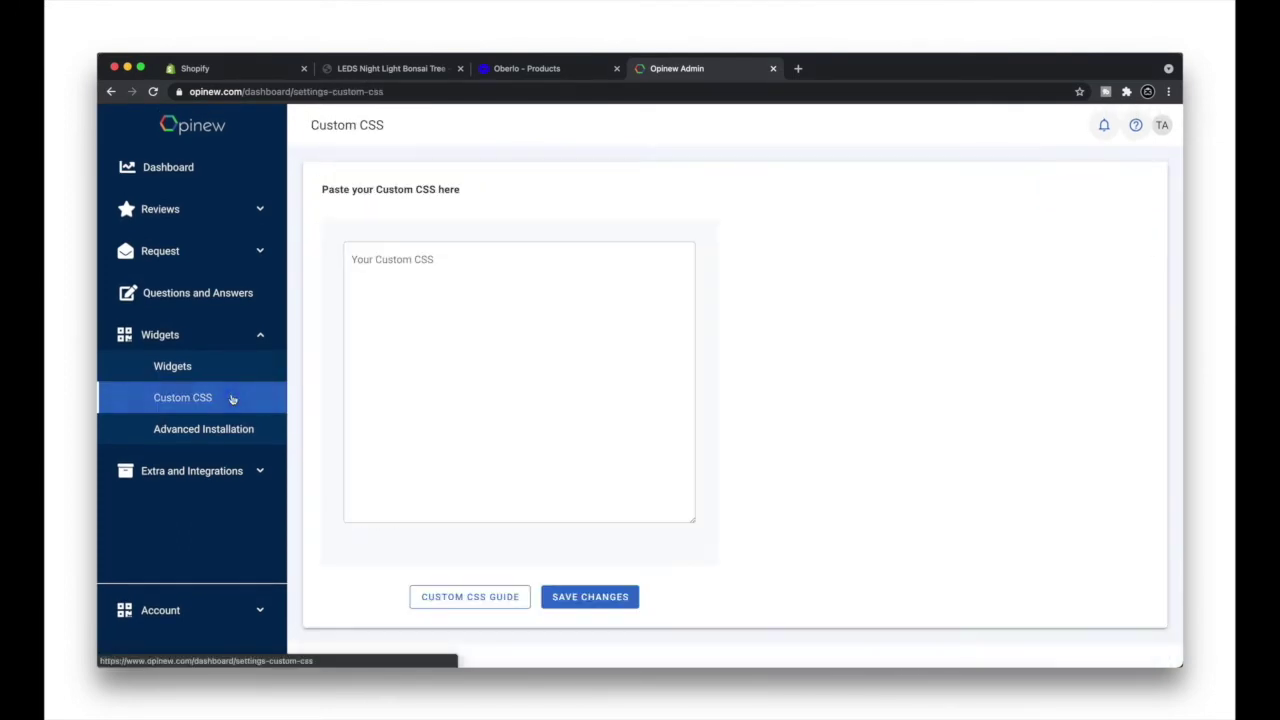
left_click(433, 267)
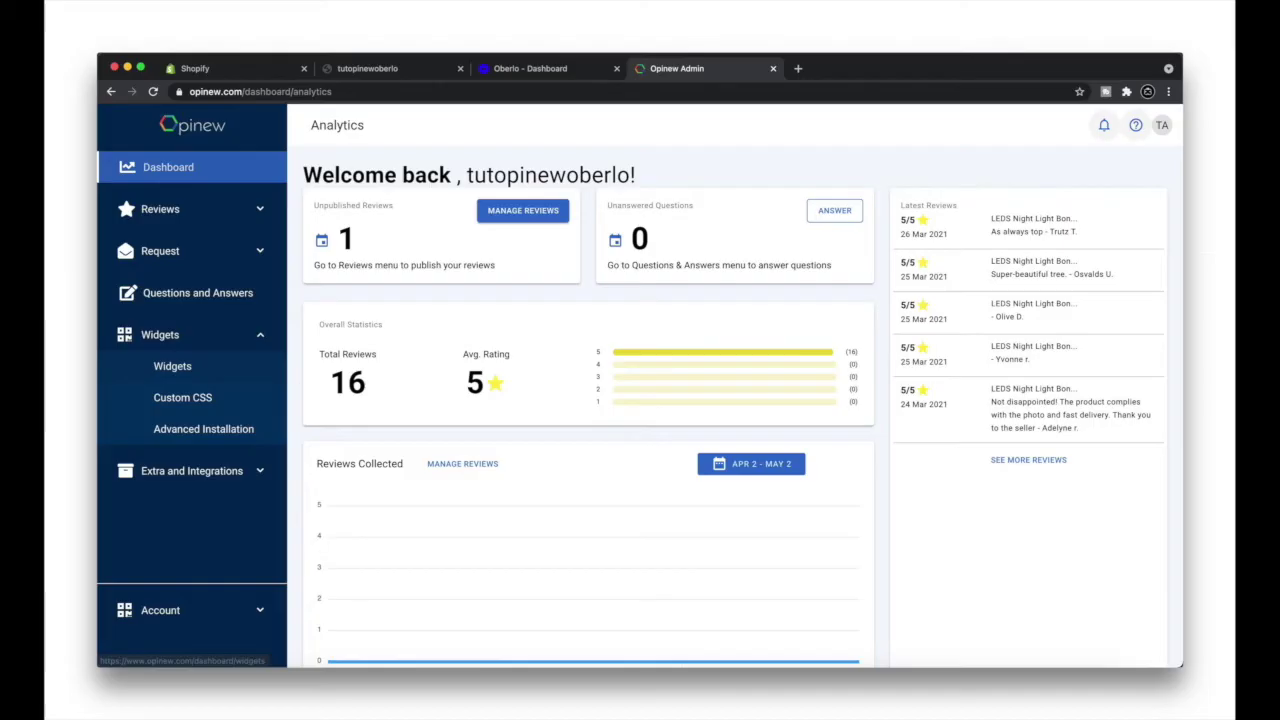
Step: Open the settings editor for the Homepage Carousel widget
left_click(175, 366)
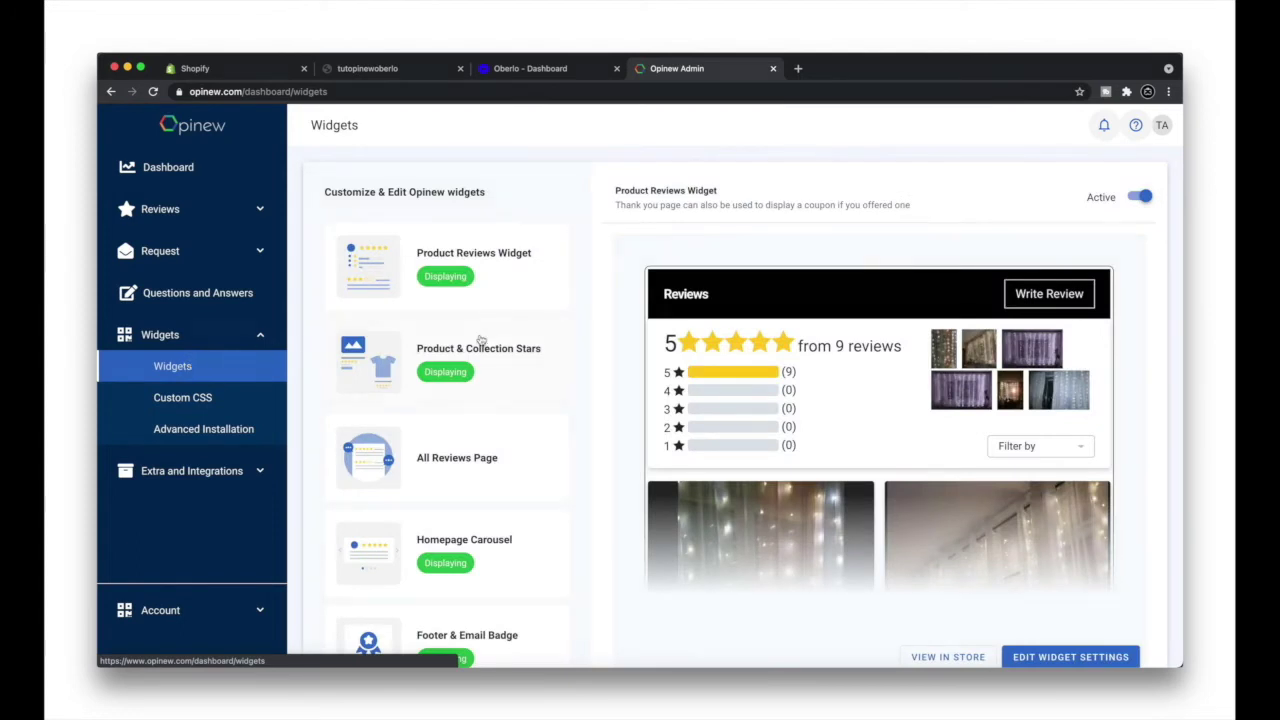
scroll(490, 340, "down", 2)
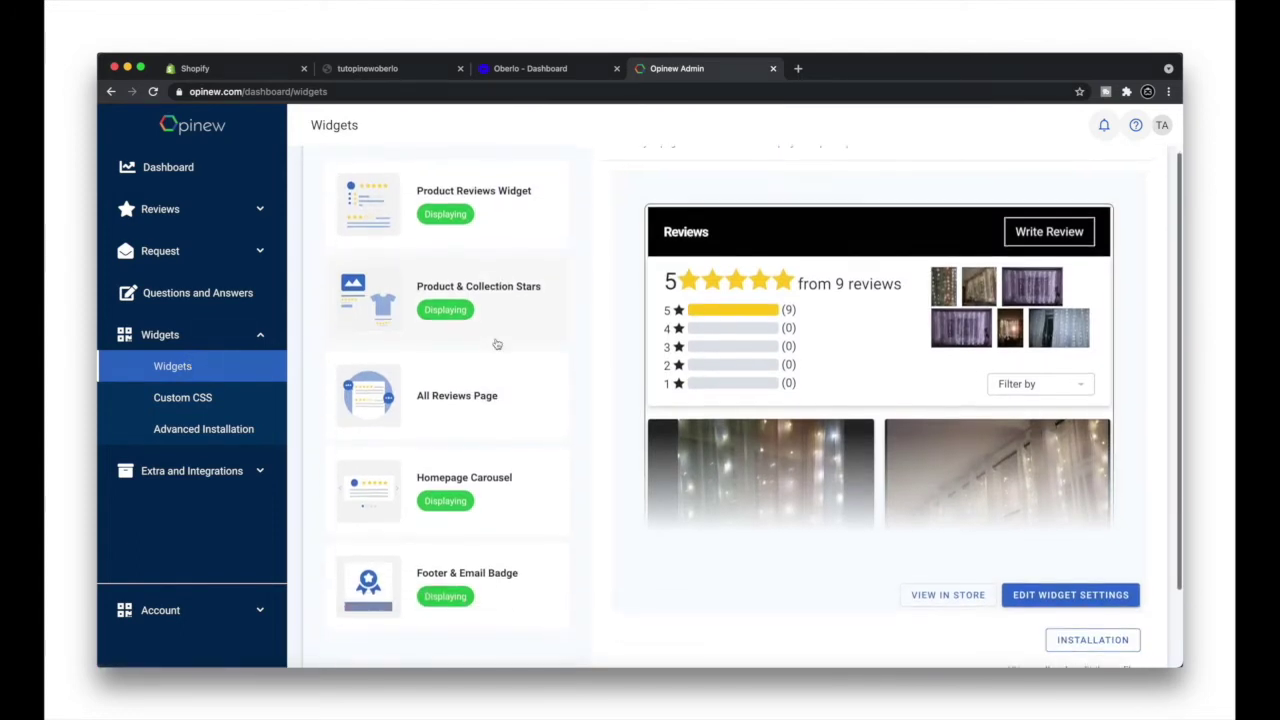
left_click(504, 485)
scroll(771, 457, "up", 2)
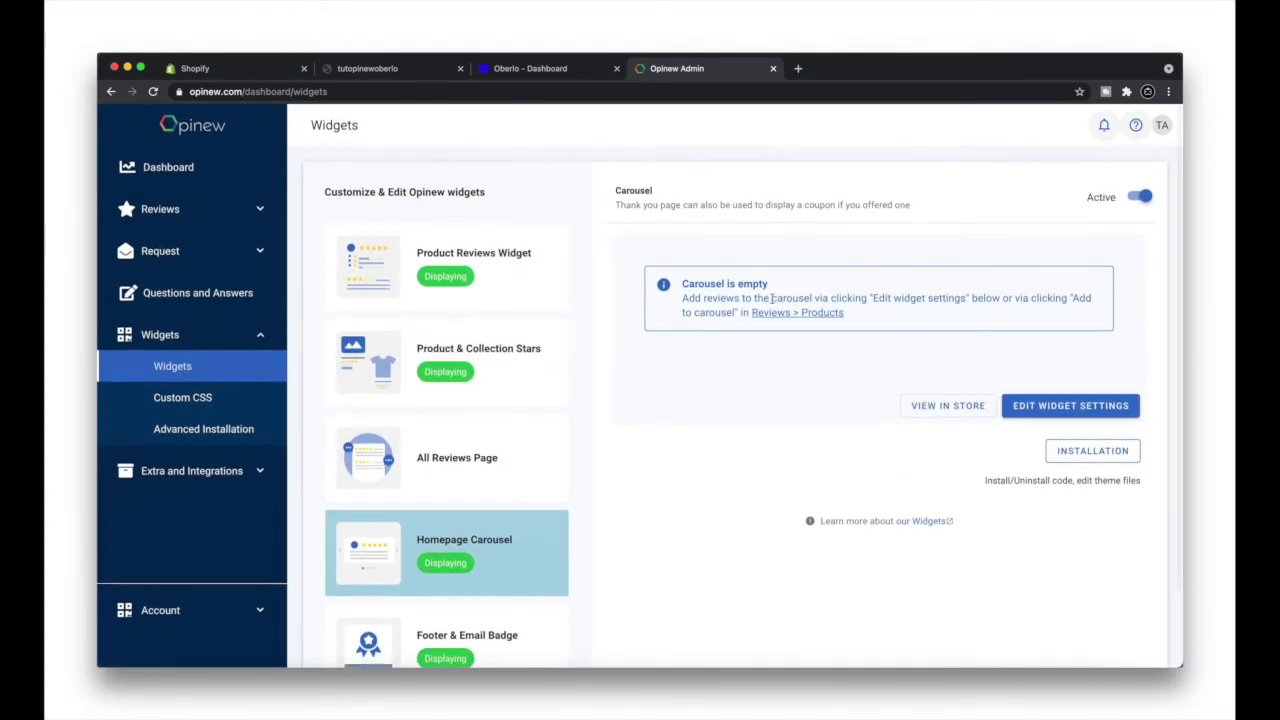
left_click(1040, 407)
Step: Add the 11-day delivery review and the Super-beautiful tree. review to the carousel
left_click(422, 240)
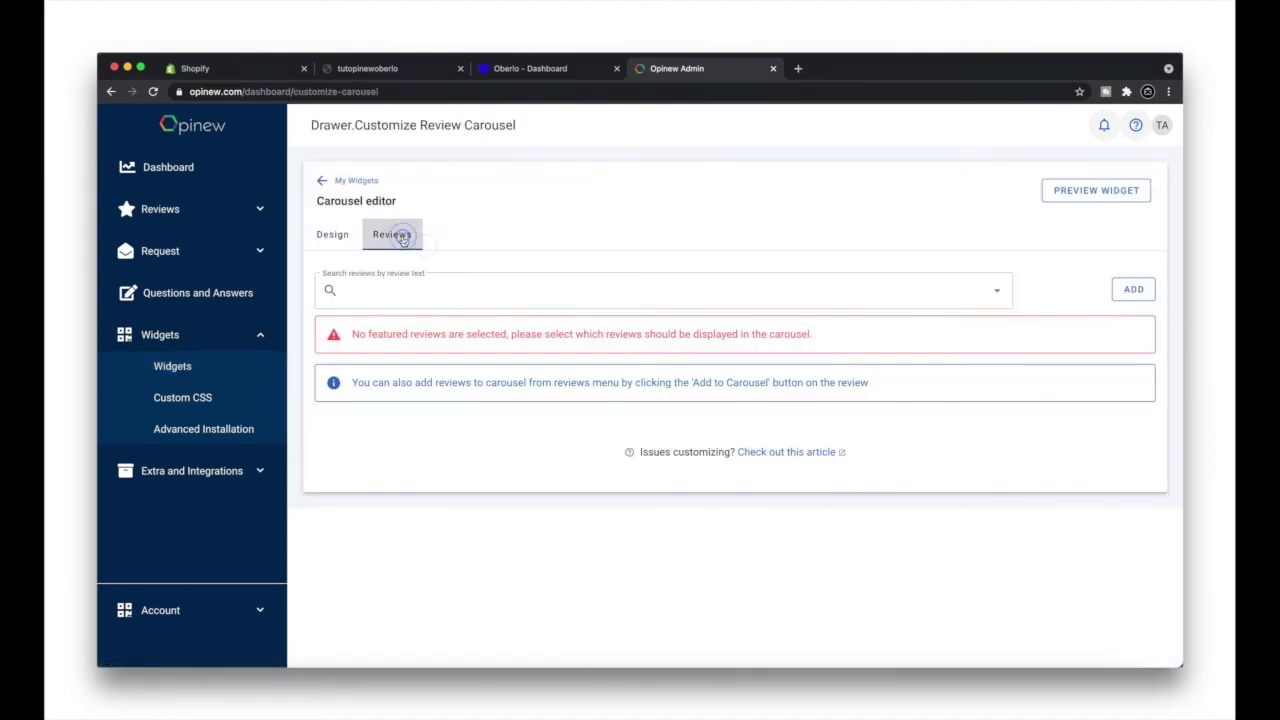
left_click(466, 289)
scroll(470, 364, "down", 1)
left_click(470, 381)
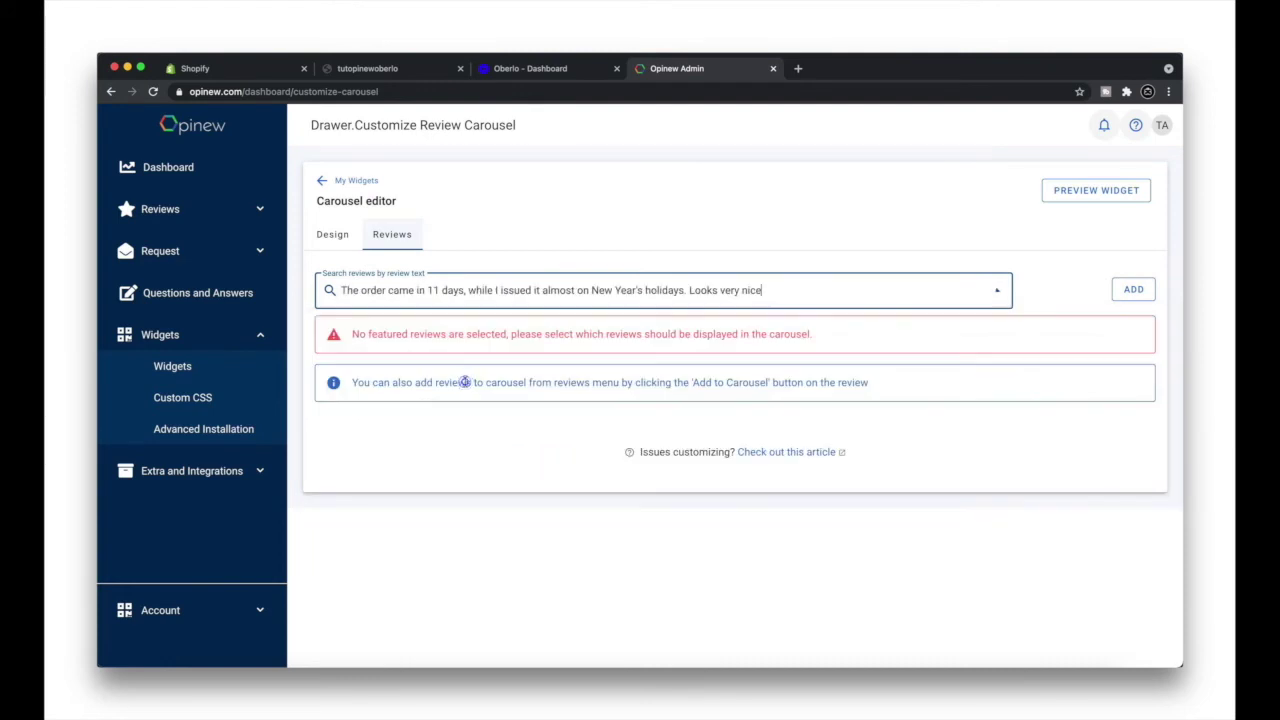
left_click(1133, 289)
left_click(738, 292)
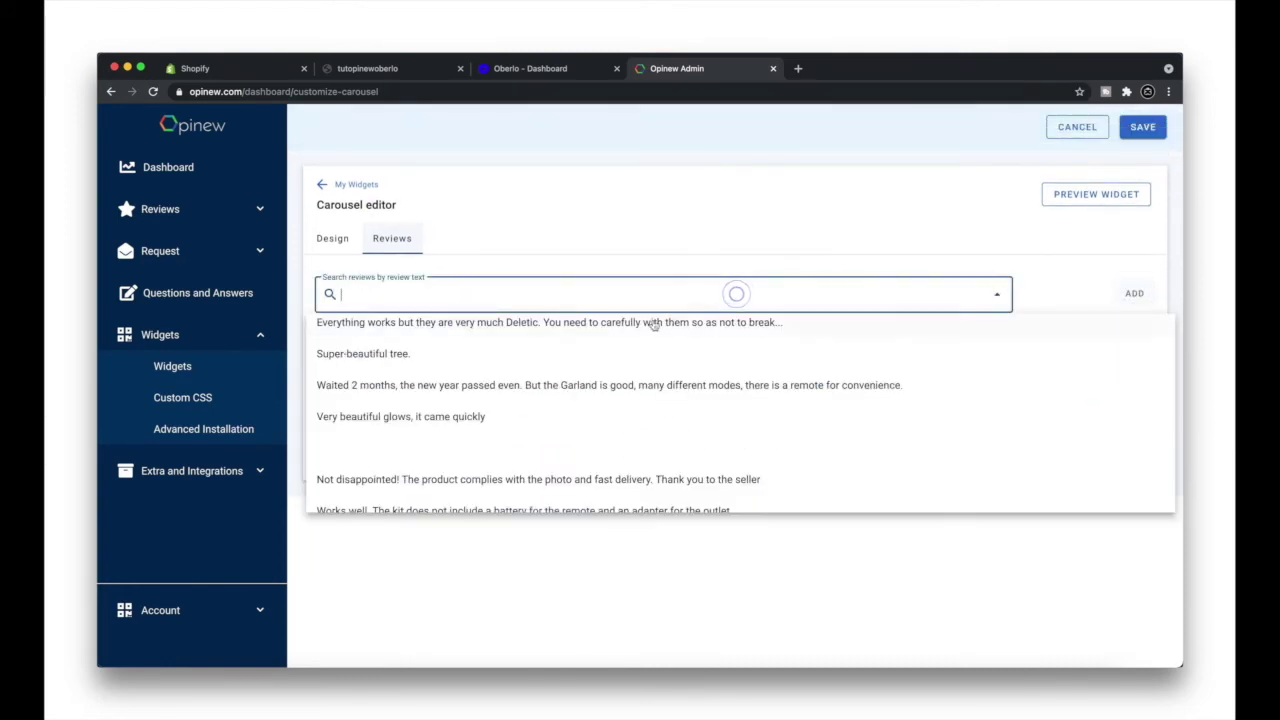
left_click(477, 356)
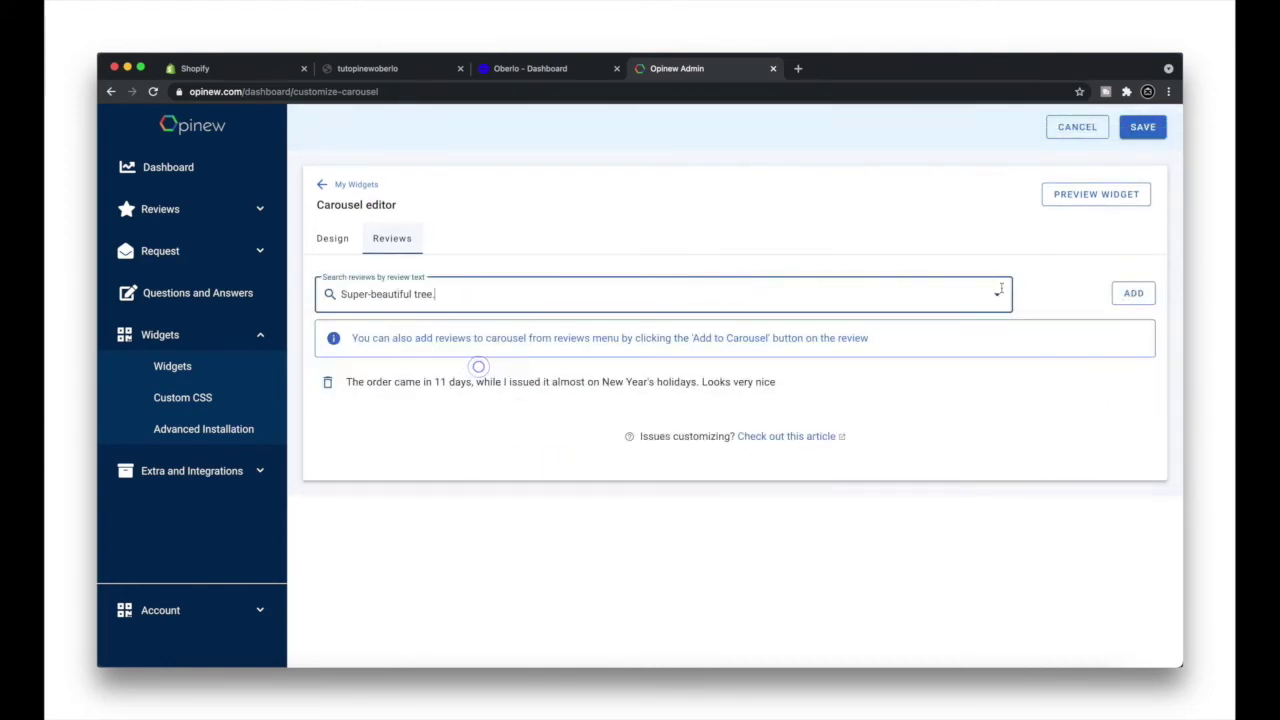
left_click(1134, 292)
Step: Save the carousel reviews and scroll the live store homepage to check the carousel
left_click(1142, 127)
left_click(367, 68)
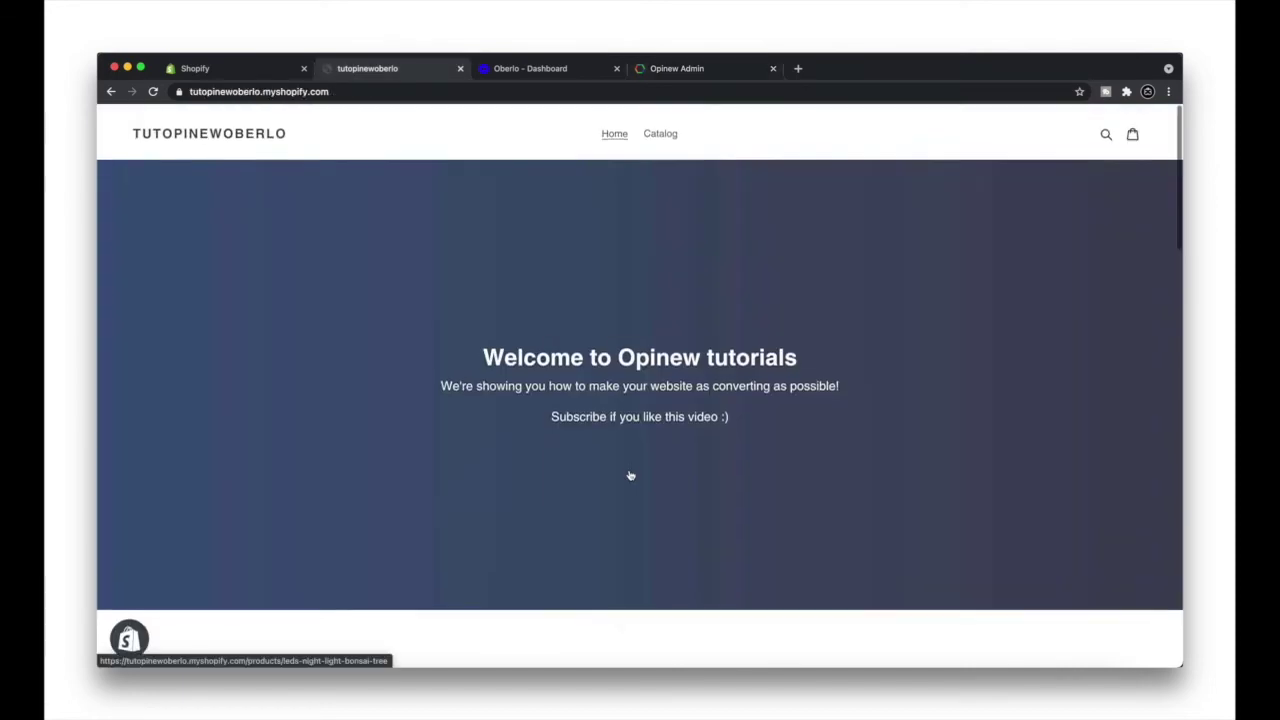
scroll(630, 475, "down", 5)
scroll(630, 475, "down", 10)
scroll(630, 475, "down", 5)
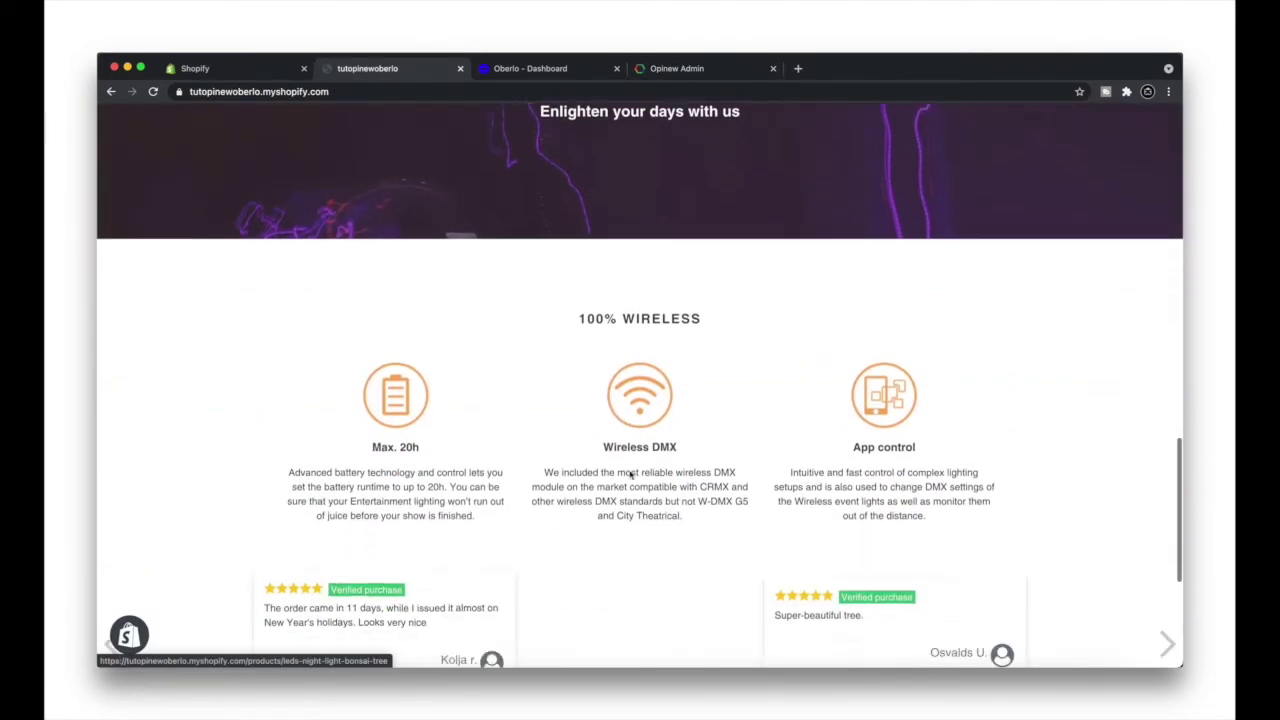
scroll(630, 475, "down", 5)
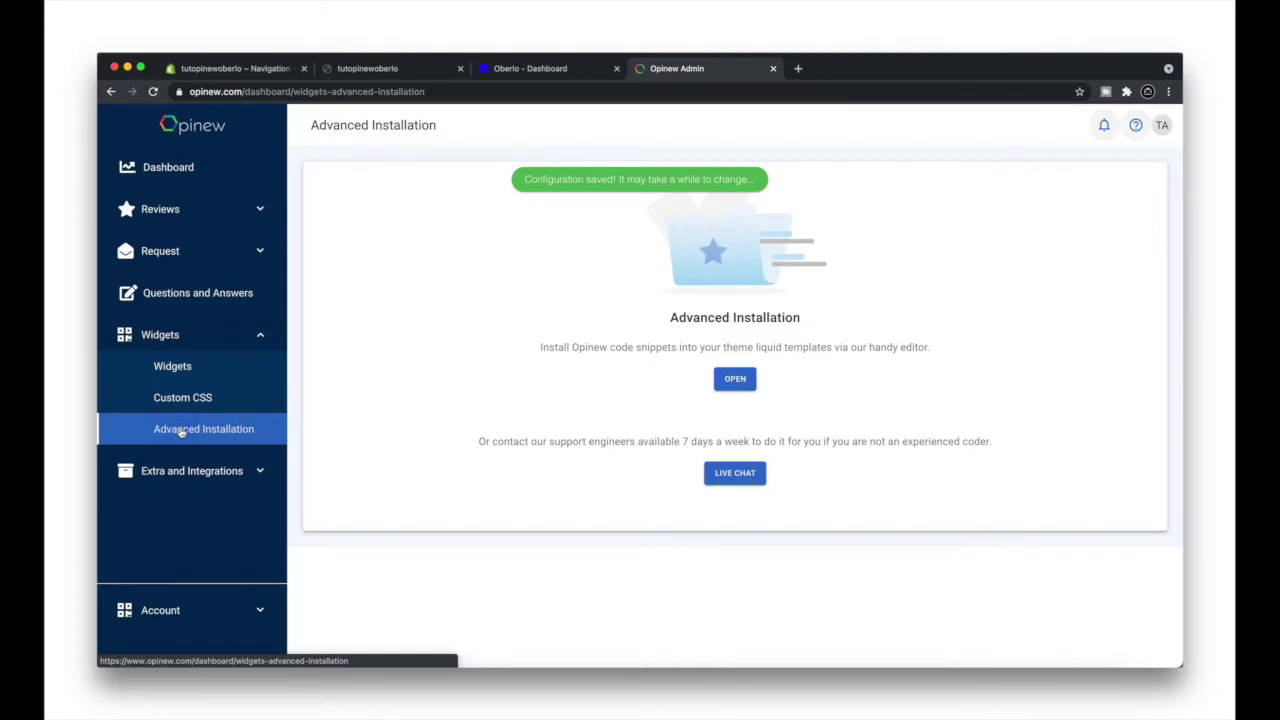
Step: Choose manual installation of the Footer & Email Badge in the sections/footer.liquid file
left_click(735, 380)
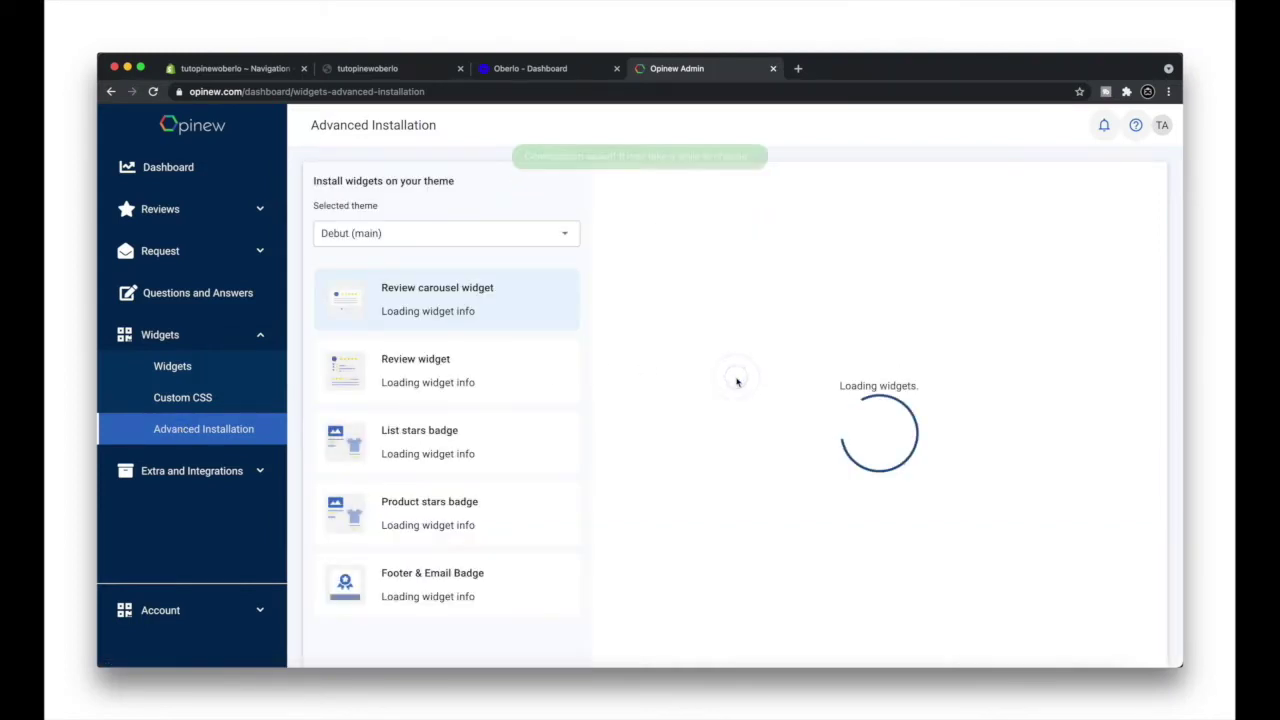
scroll(447, 581, "down", 3)
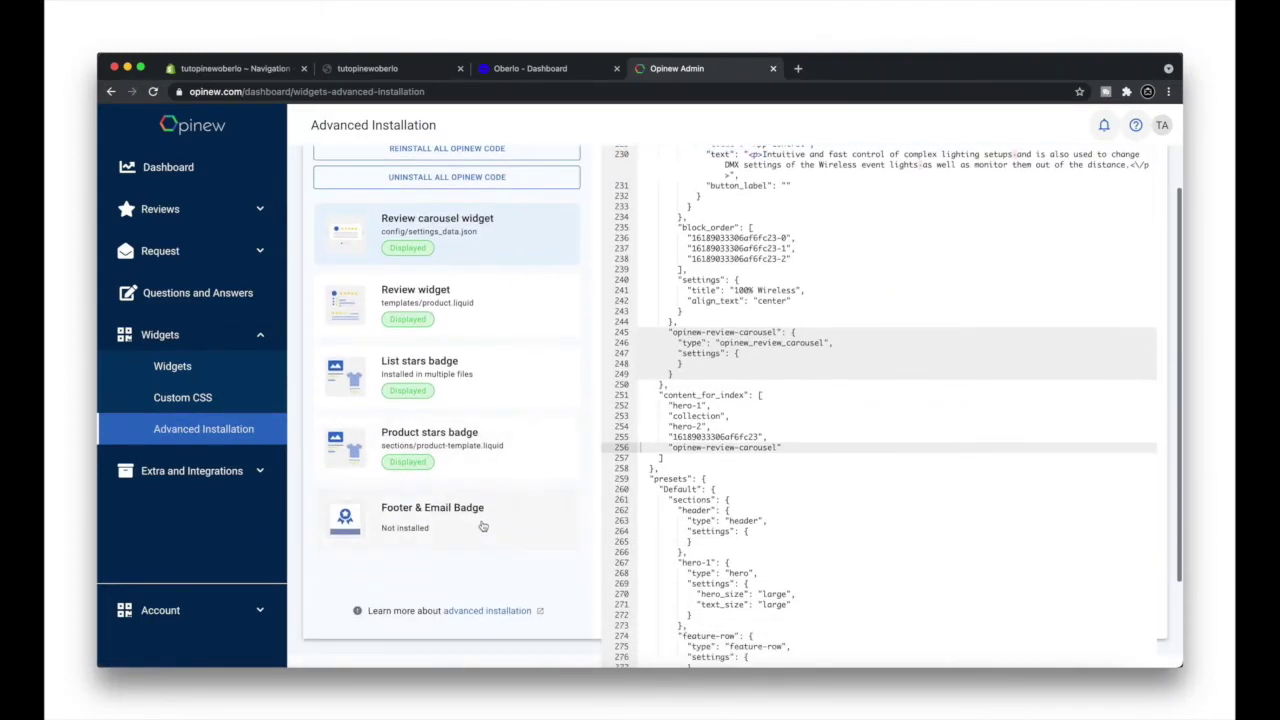
left_click(481, 527)
left_click(888, 432)
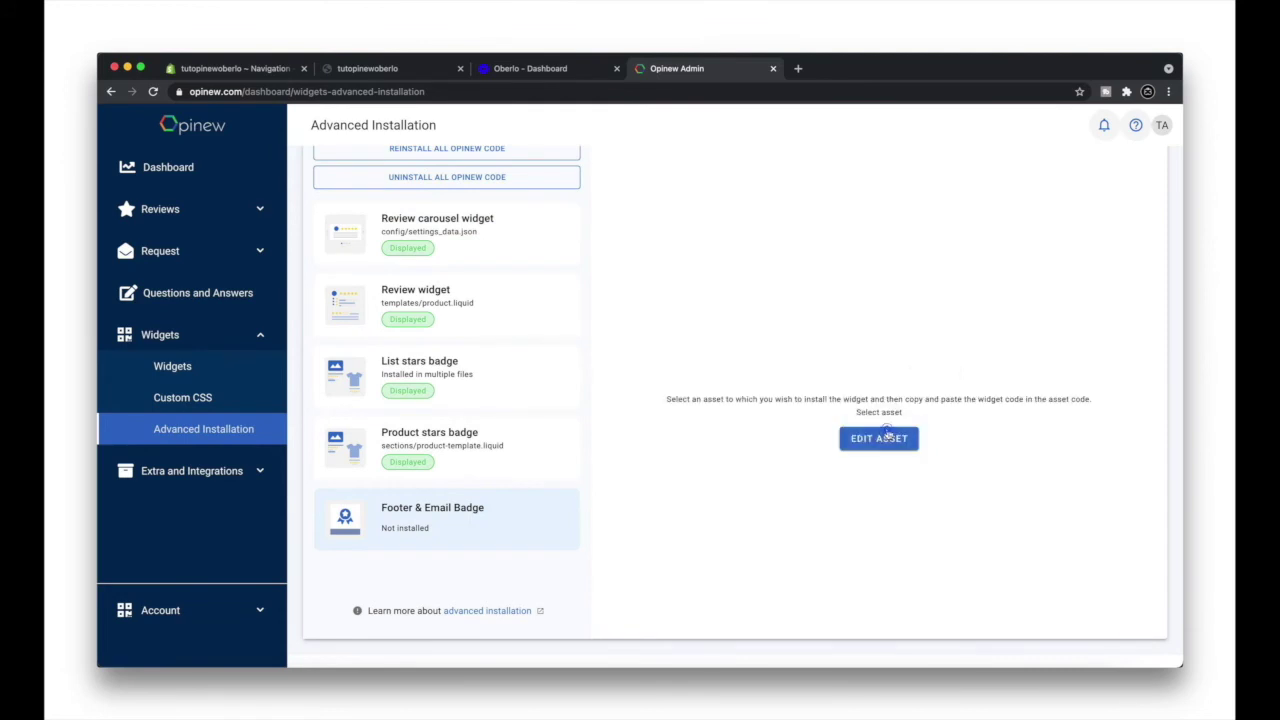
left_click(794, 461)
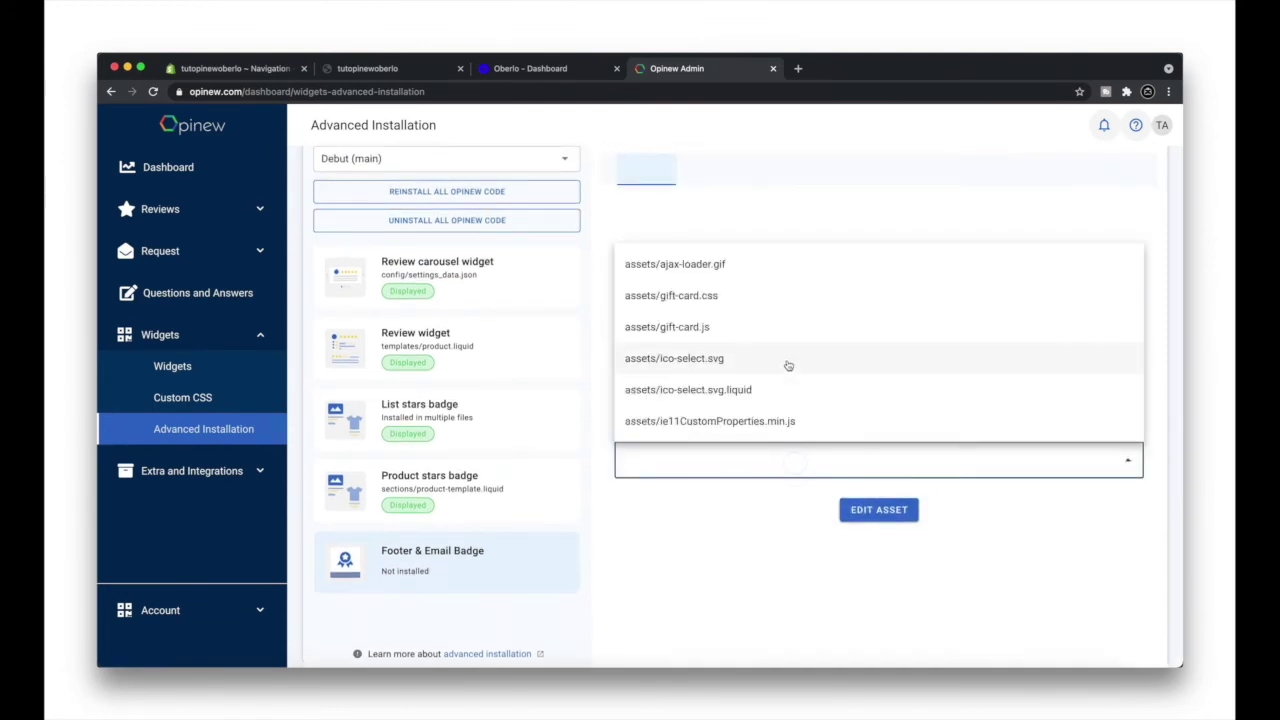
type("sec")
scroll(758, 357, "down", 1)
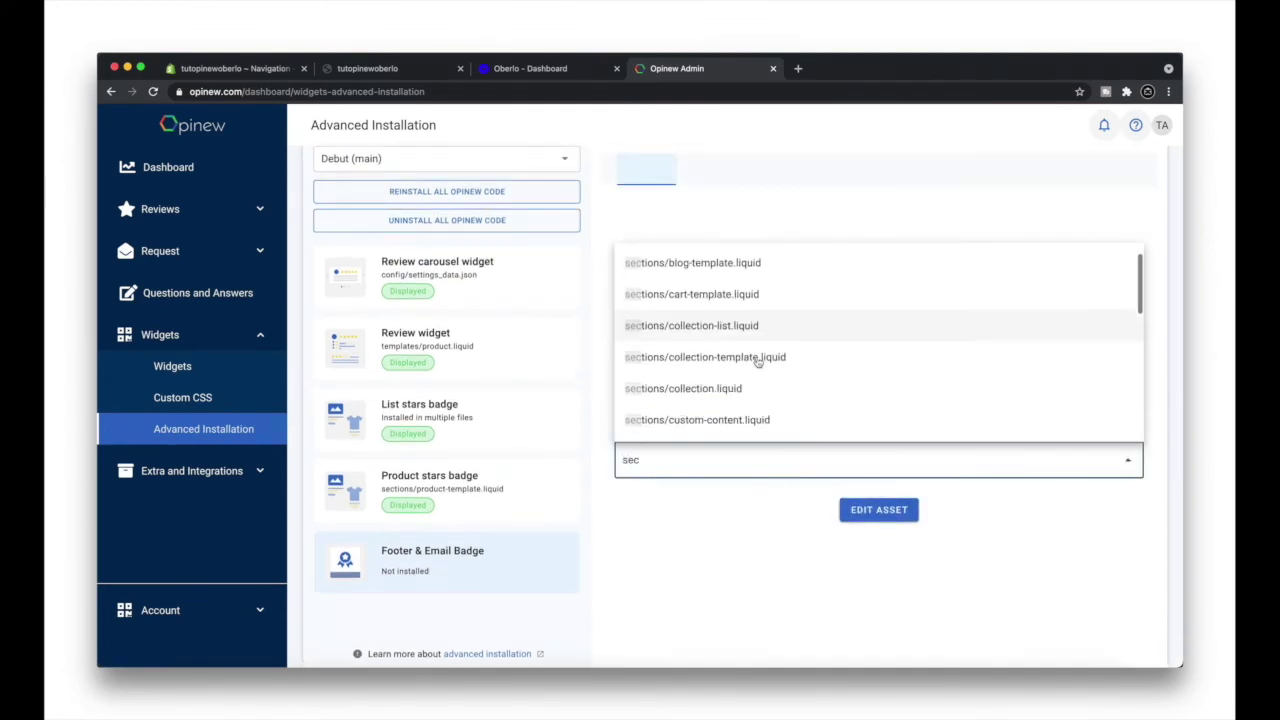
scroll(757, 360, "down", 2)
scroll(750, 375, "down", 2)
scroll(742, 388, "down", 1)
left_click(727, 413)
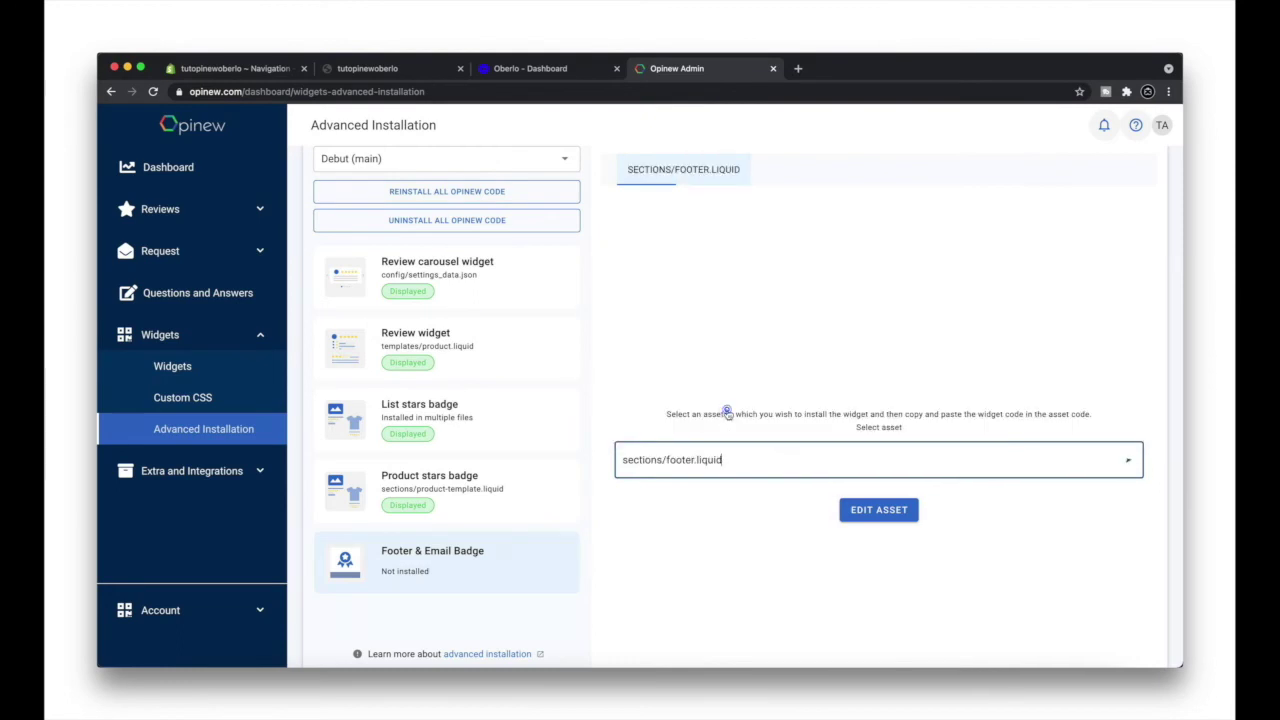
left_click(899, 514)
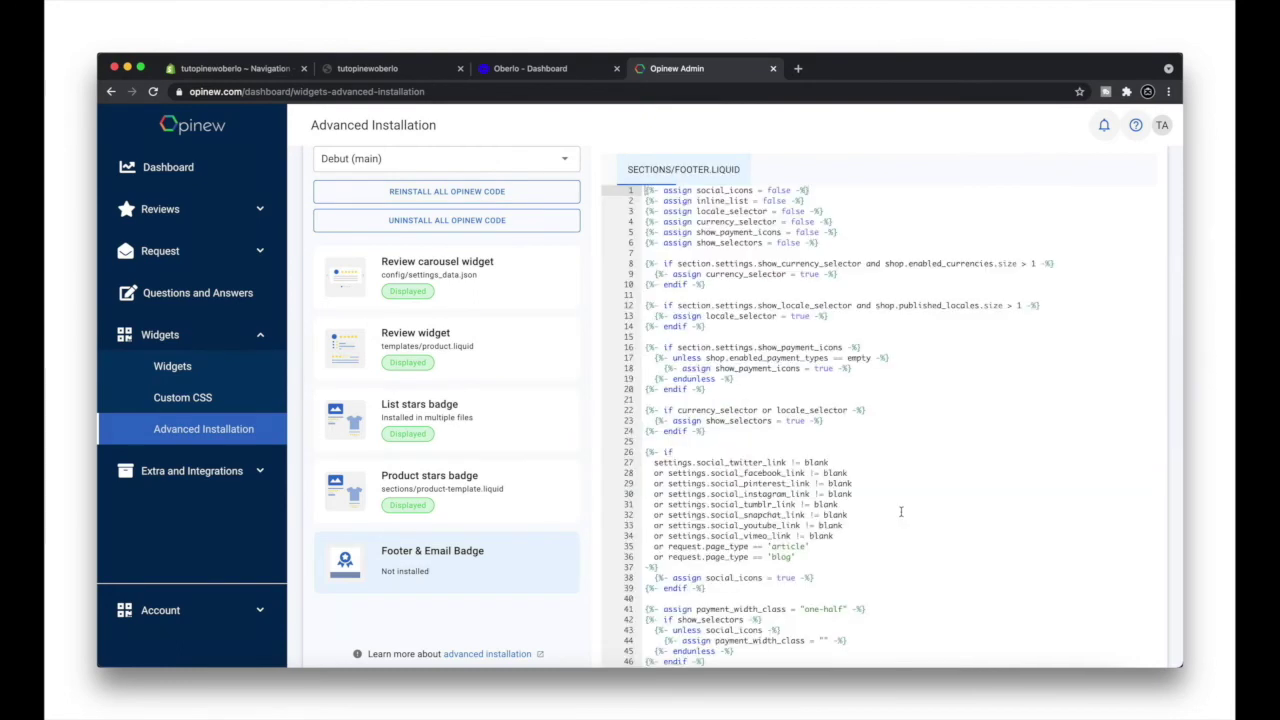
Step: Paste the wide badge with average rating code at line 144 and save the file
scroll(583, 389, "down", 3)
scroll(590, 391, "down", 2)
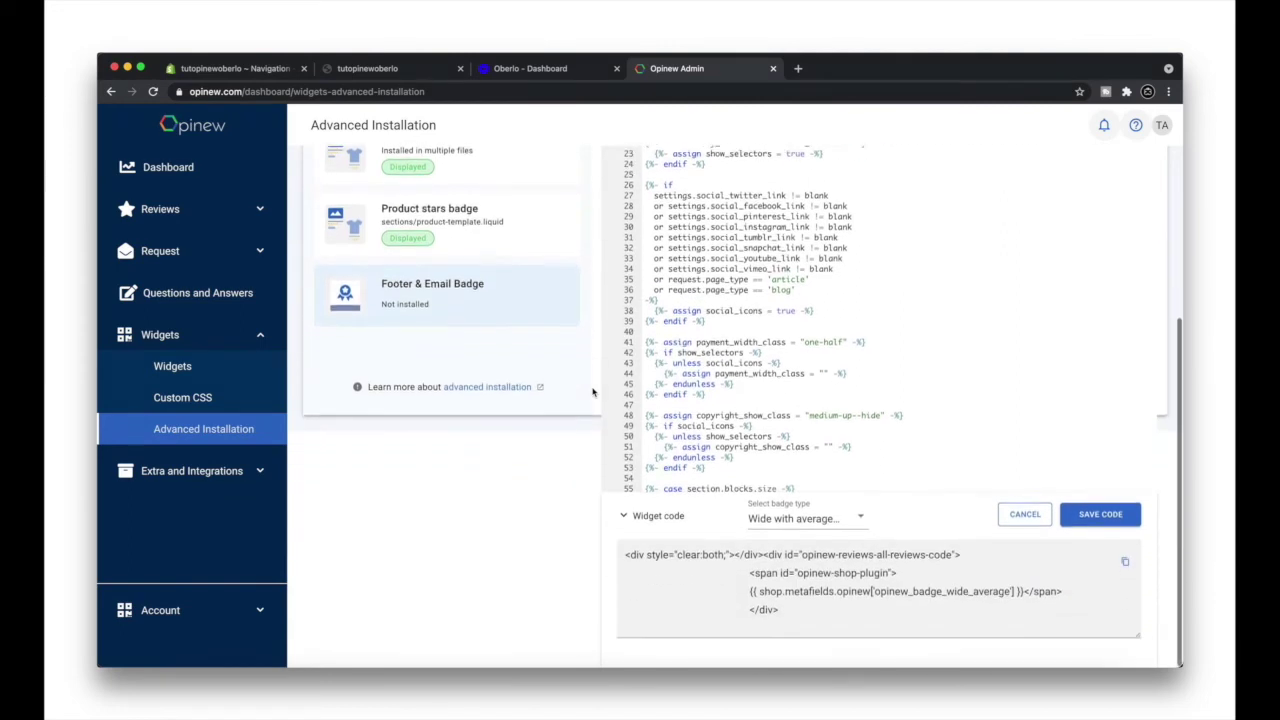
left_click(806, 524)
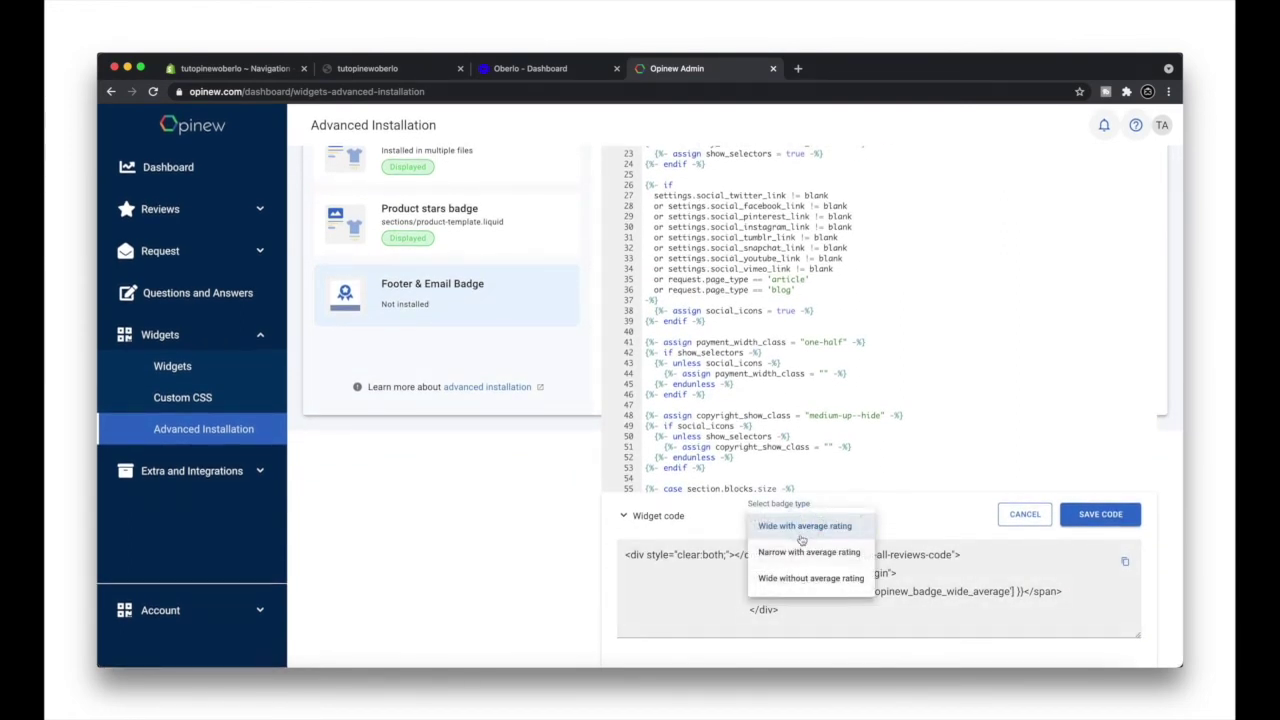
left_click(803, 530)
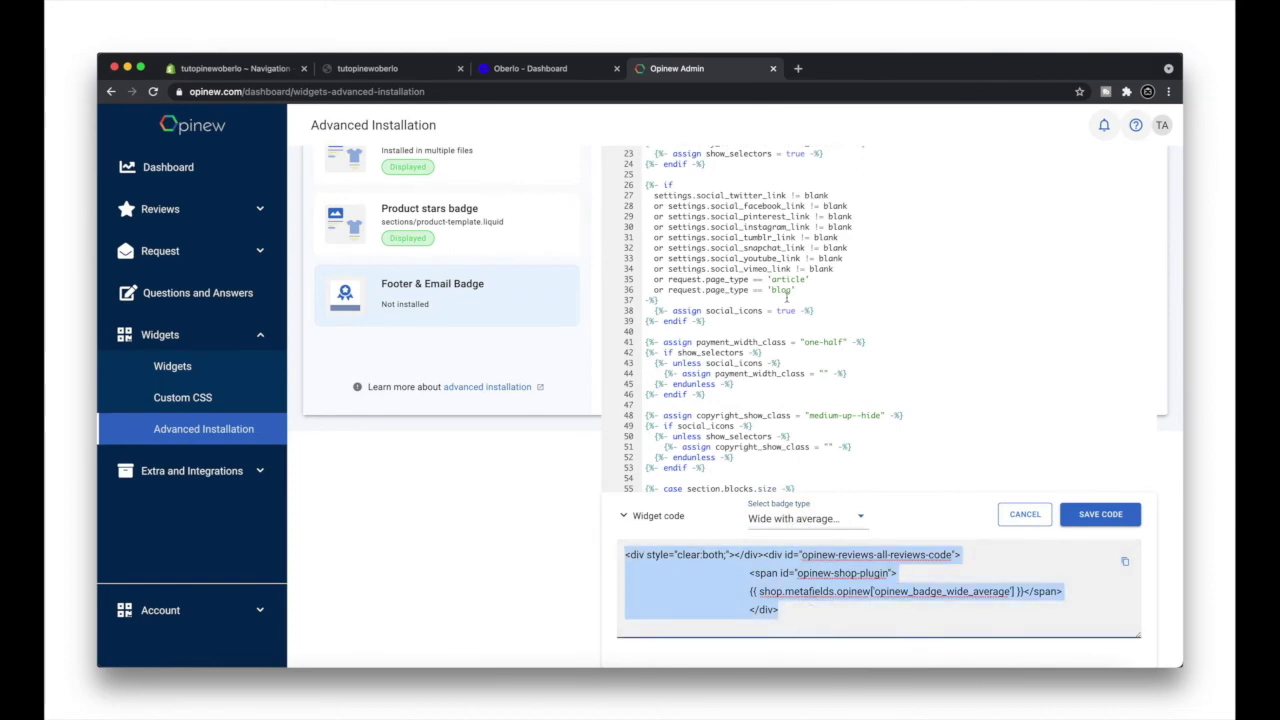
scroll(787, 297, "down", 5)
scroll(787, 297, "down", 5)
scroll(787, 297, "down", 5)
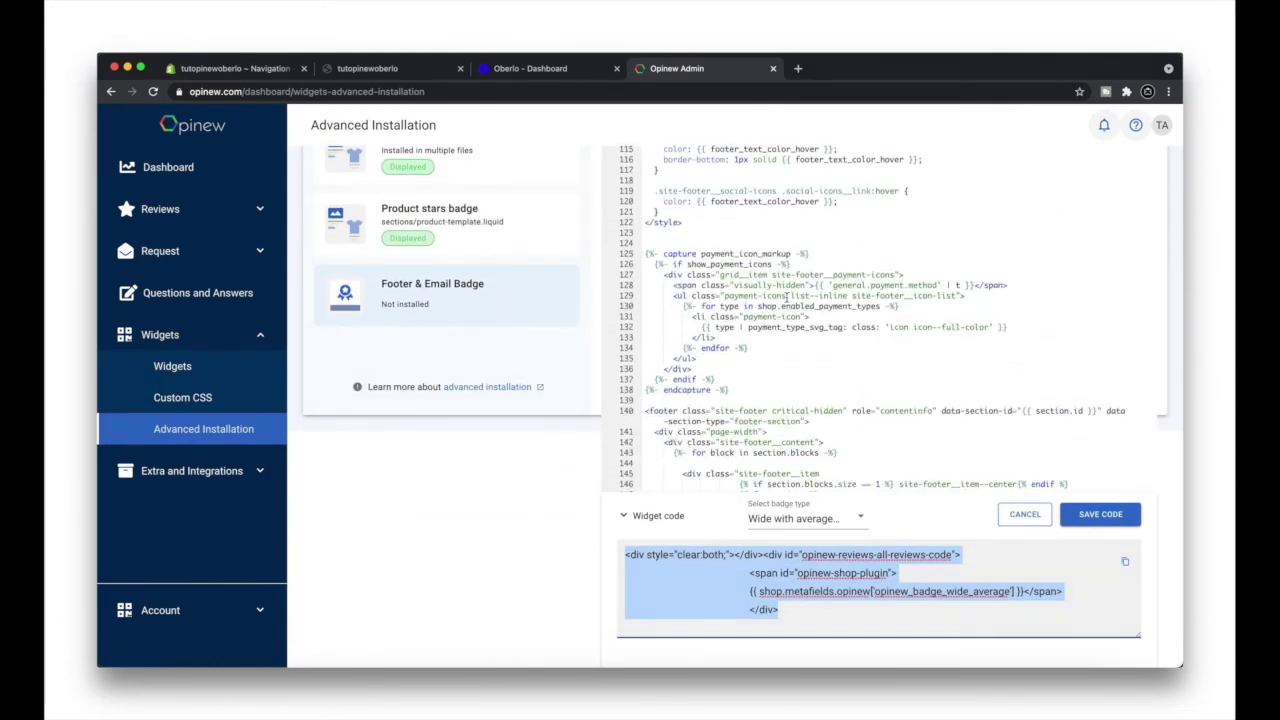
scroll(787, 297, "down", 2)
scroll(800, 290, "down", 1)
left_click(848, 268)
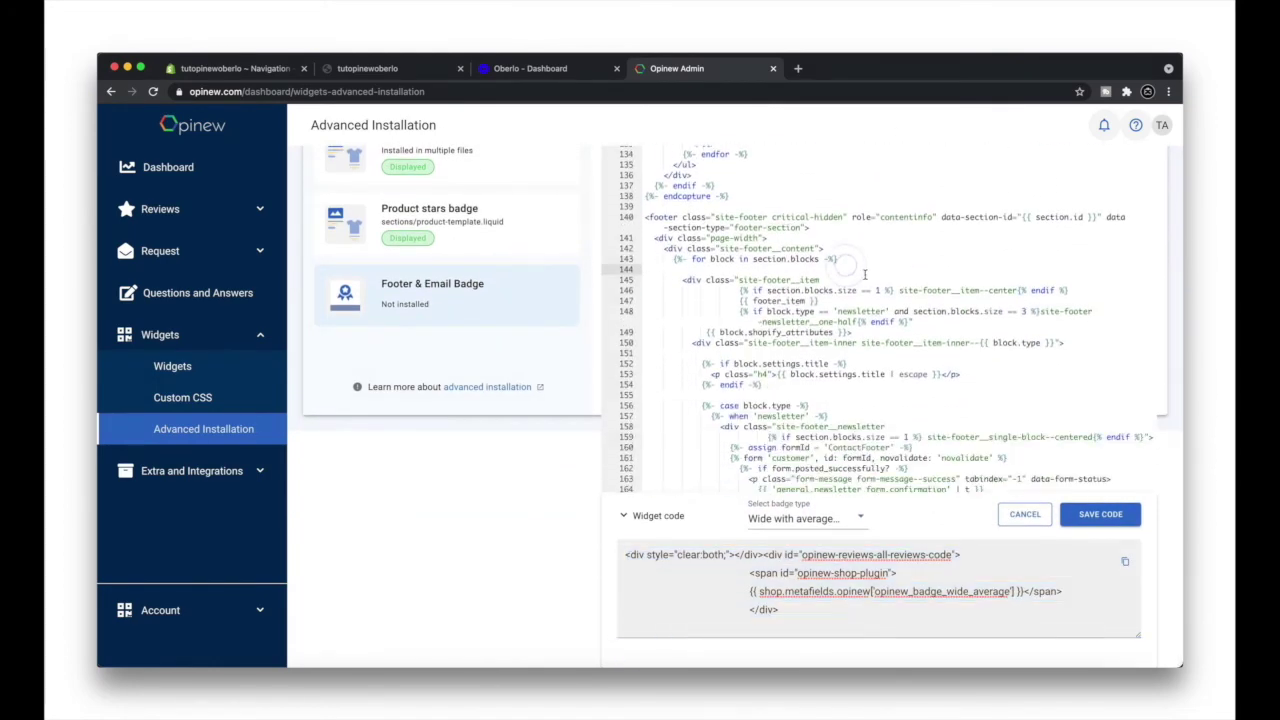
key("ctrl+v")
left_click(1090, 516)
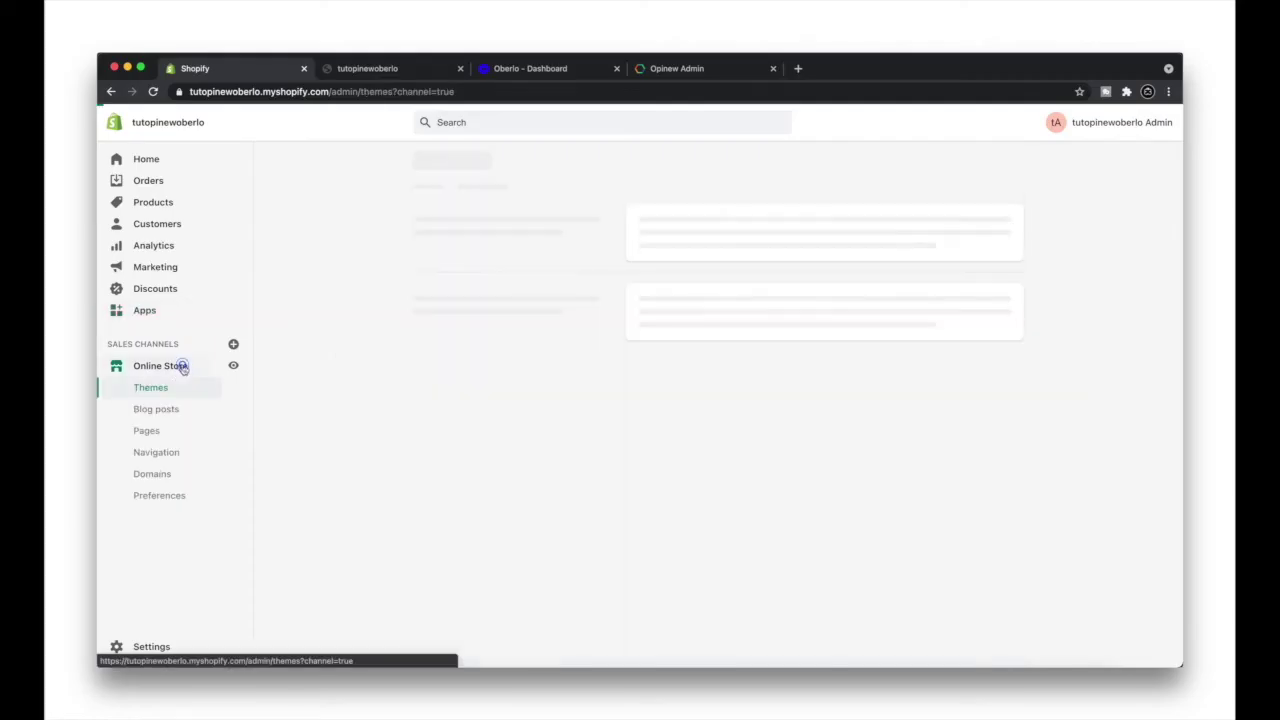
Step: Create and save an All Reviews page using the page.opinew_all_reviews template
left_click(158, 437)
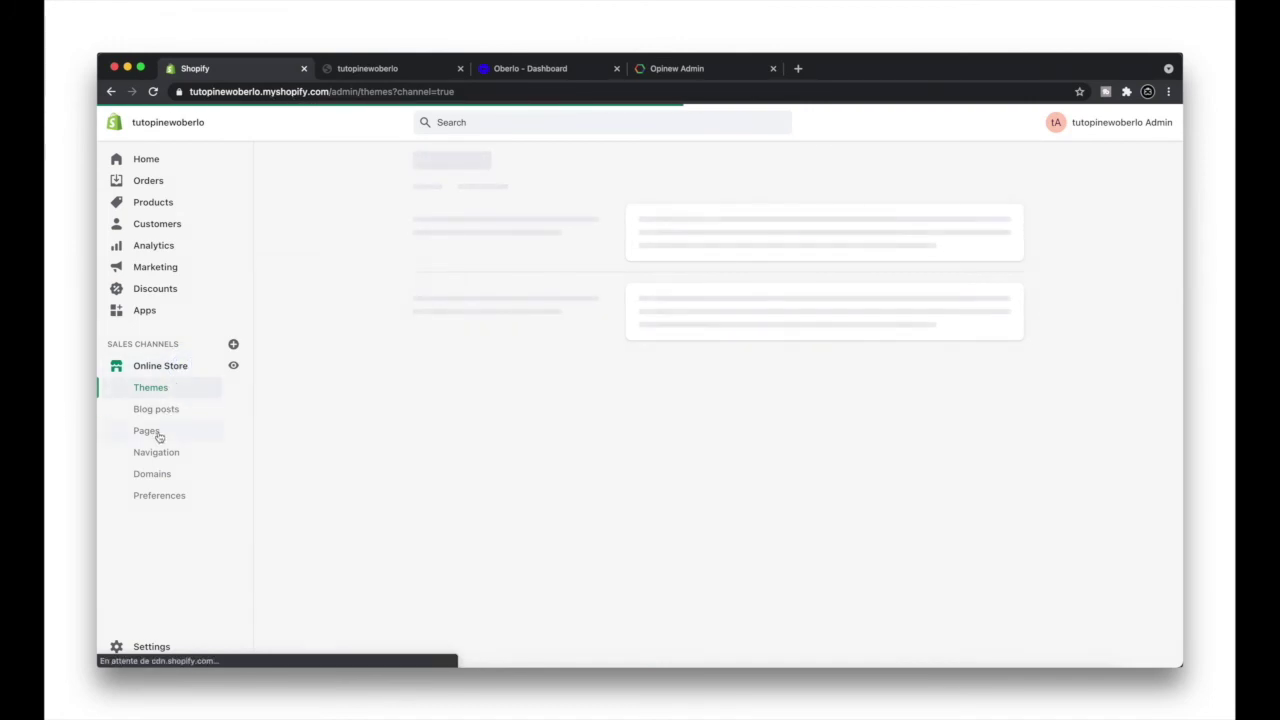
left_click(158, 434)
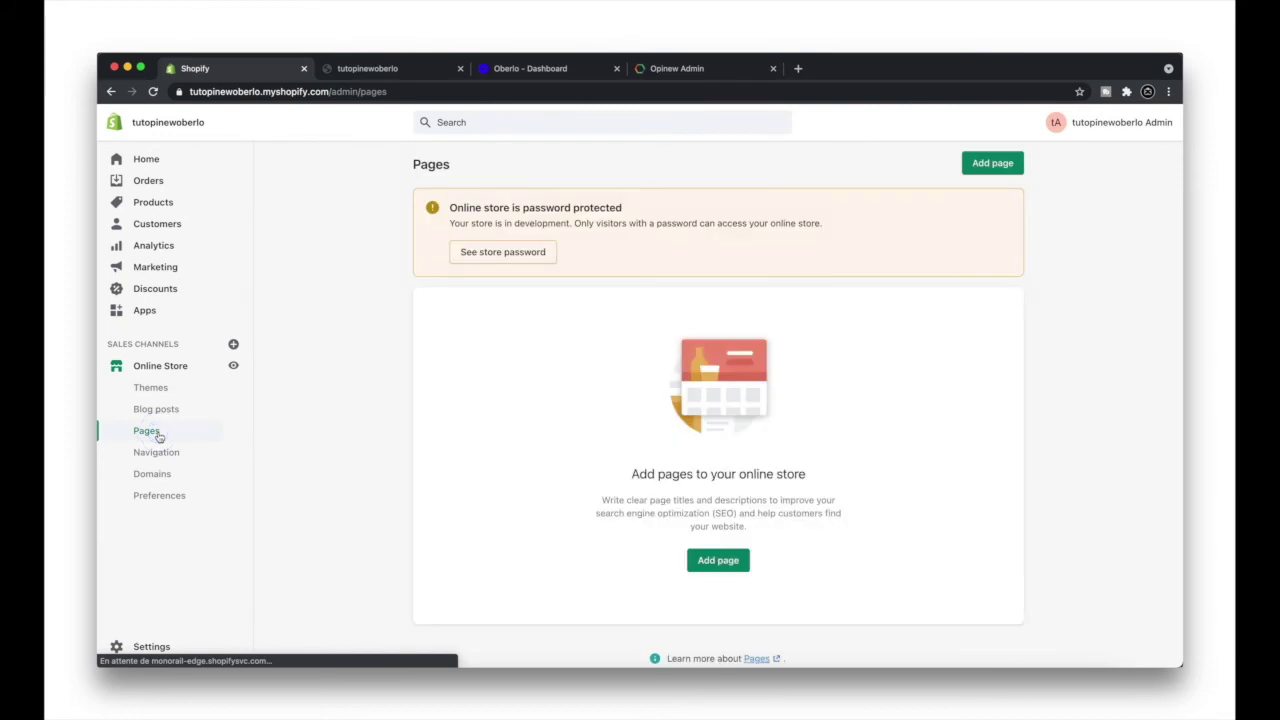
left_click(990, 163)
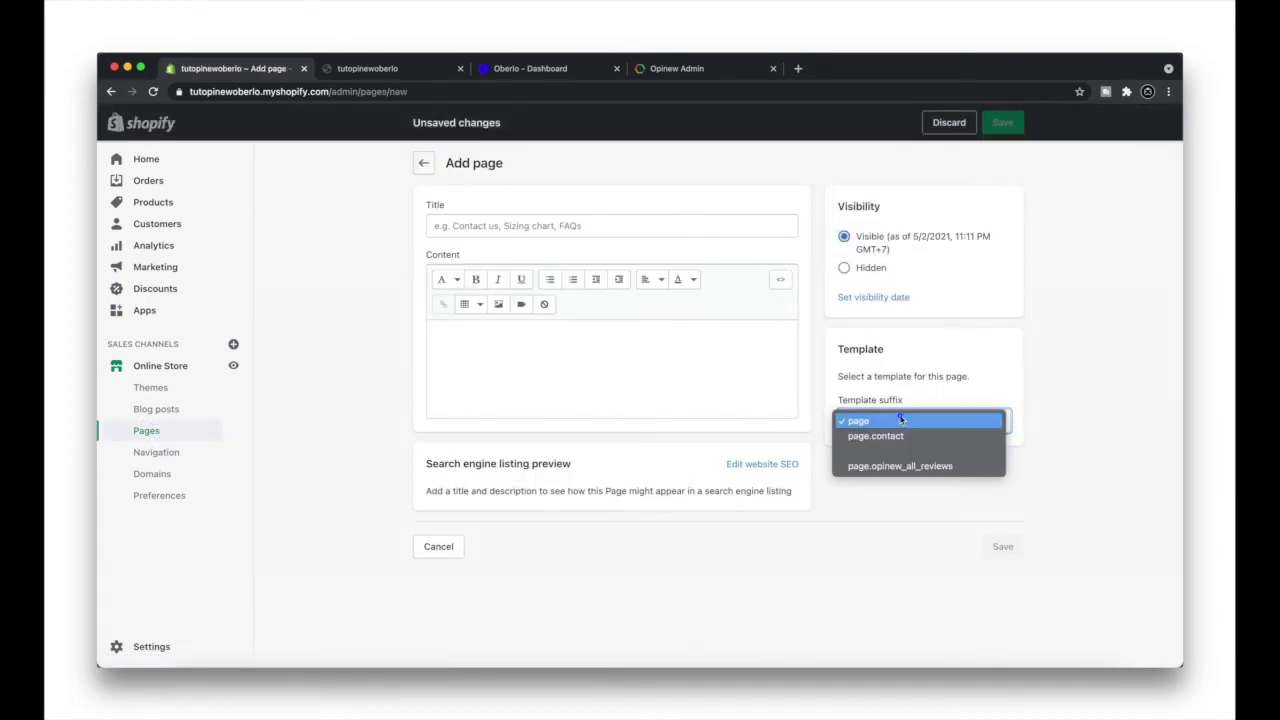
left_click(906, 420)
left_click(900, 466)
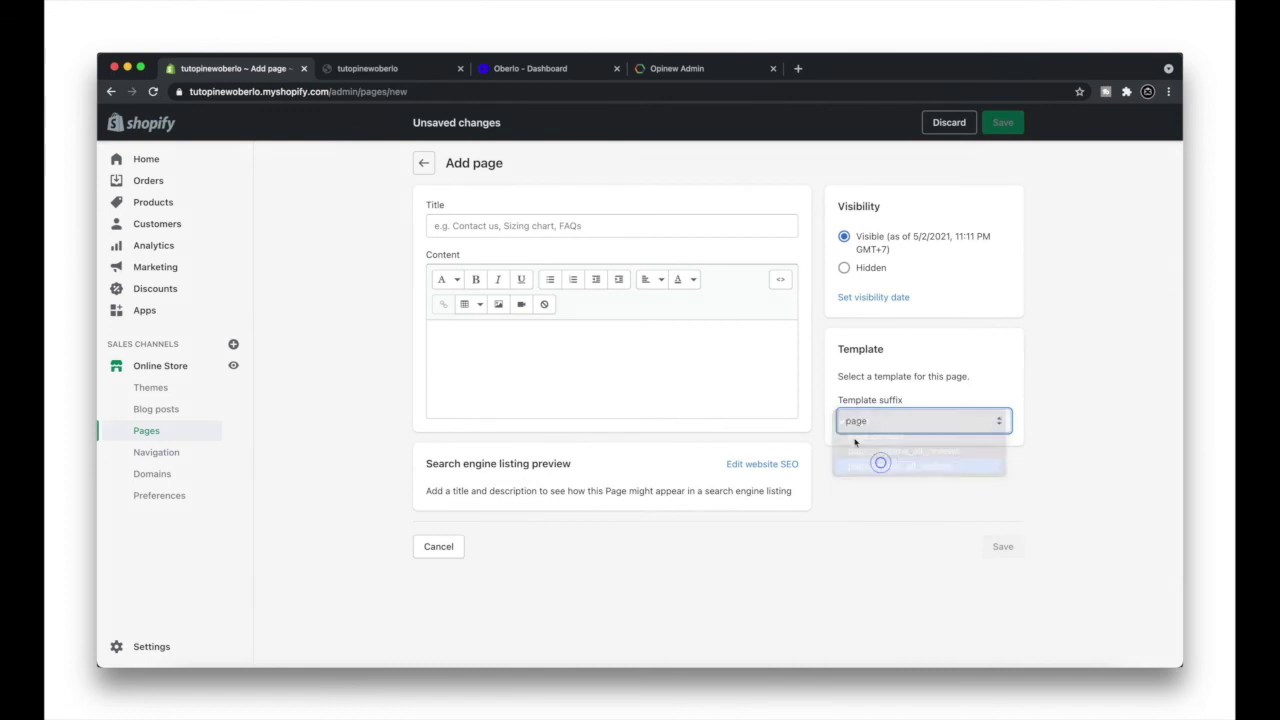
left_click(590, 227)
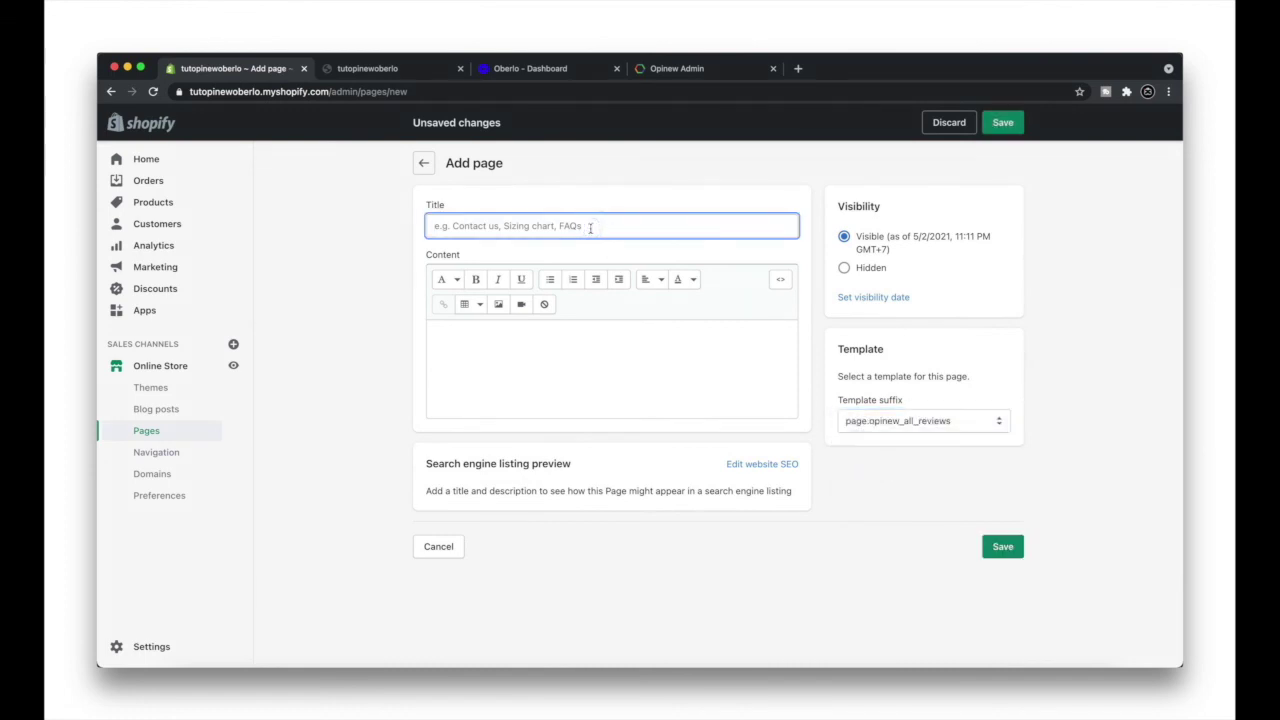
type("All Review")
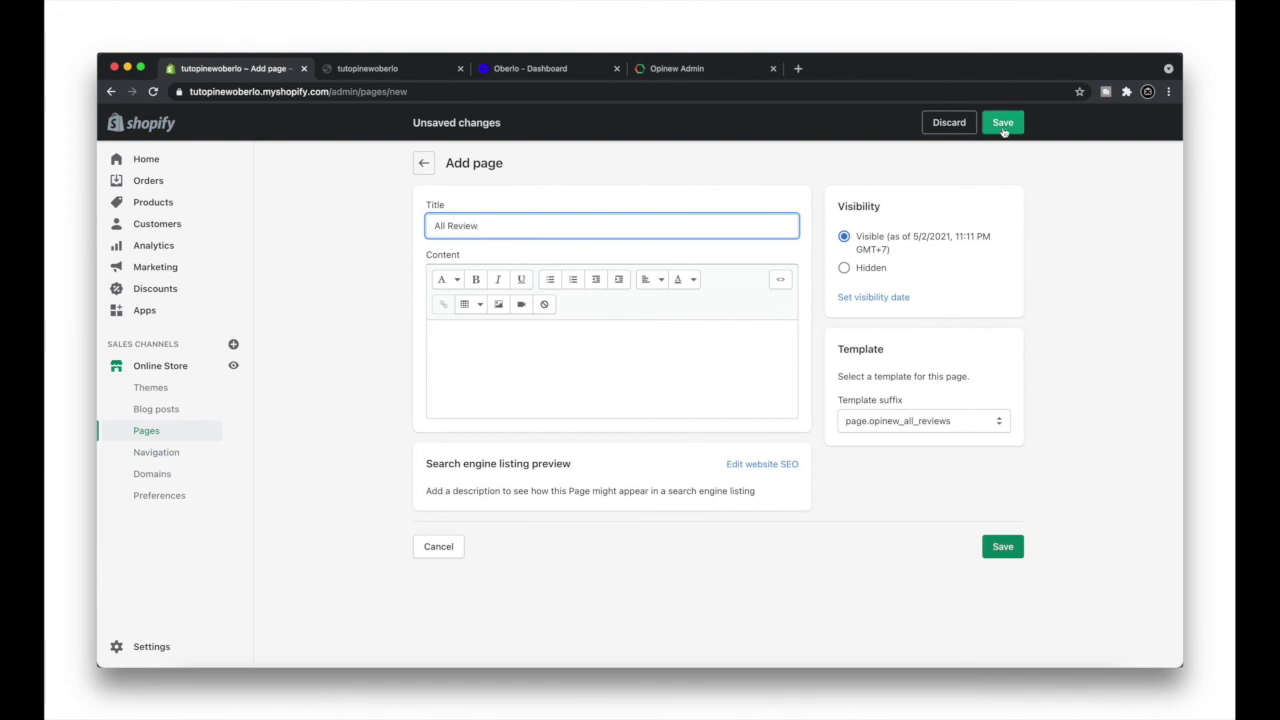
type("s")
left_click(1003, 122)
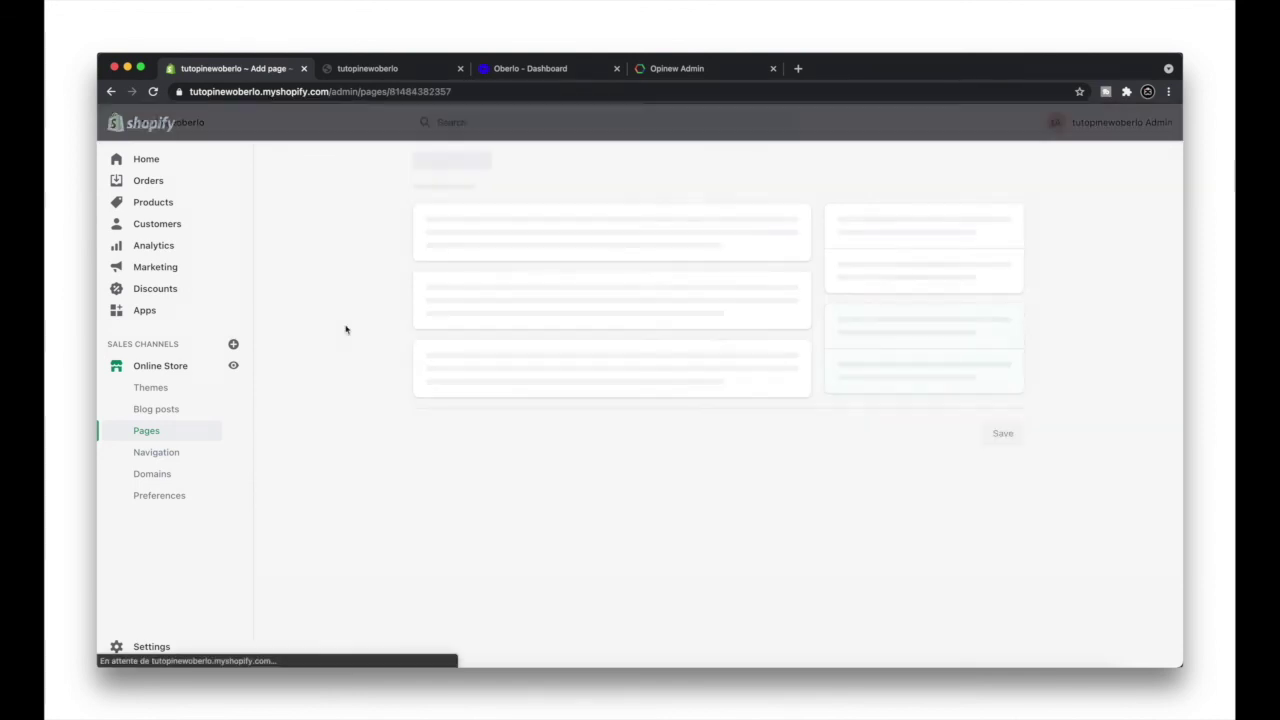
Step: Add a new menu item named All Reviews to Menu 1
left_click(156, 452)
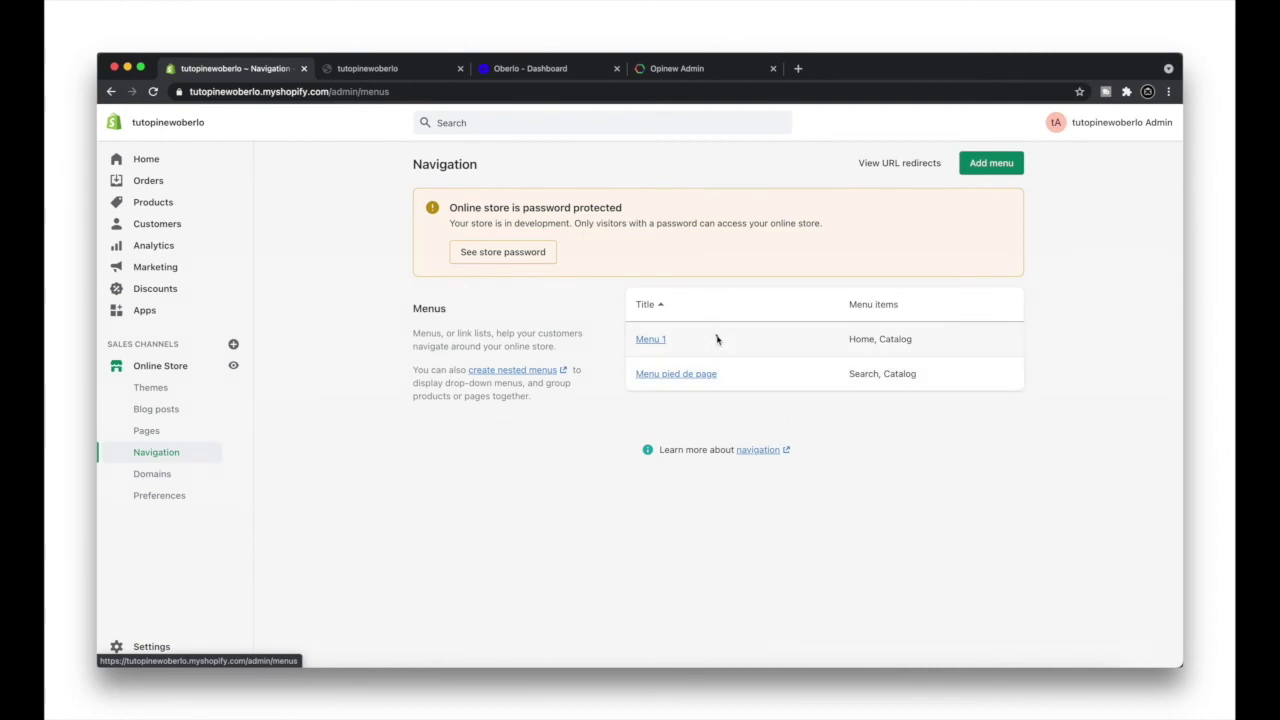
left_click(716, 334)
left_click(649, 340)
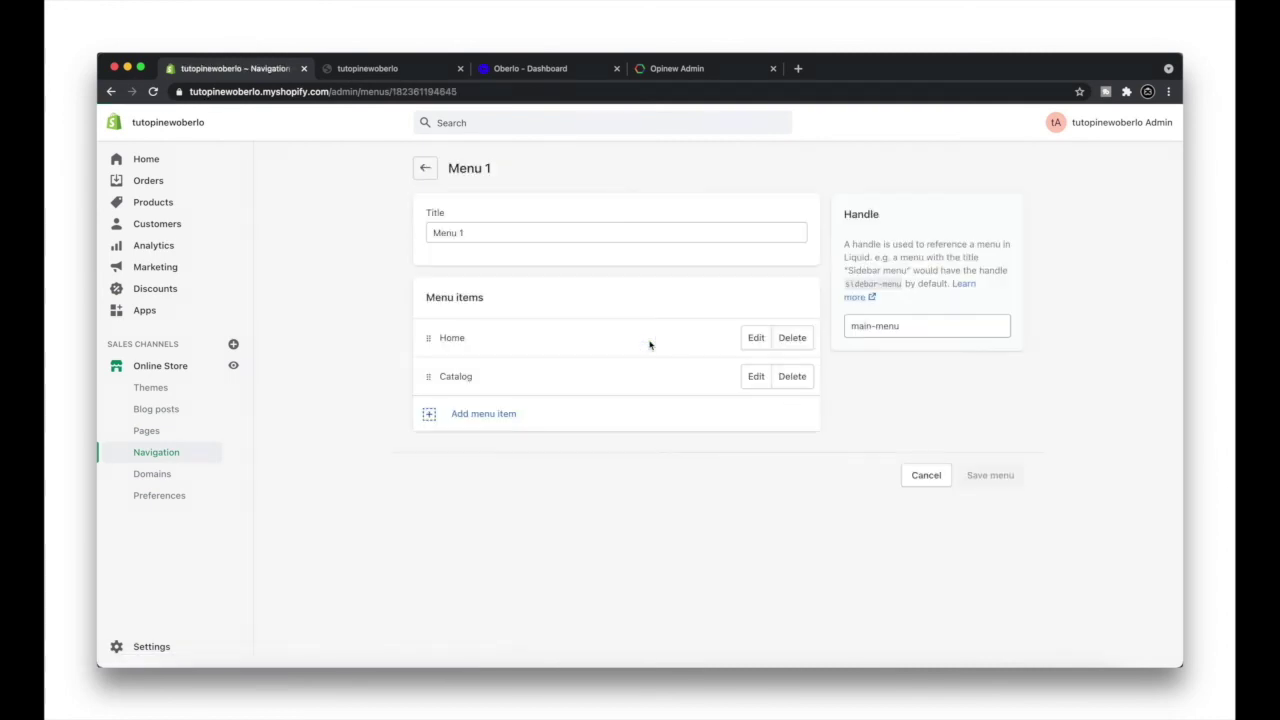
left_click(465, 419)
left_click(460, 381)
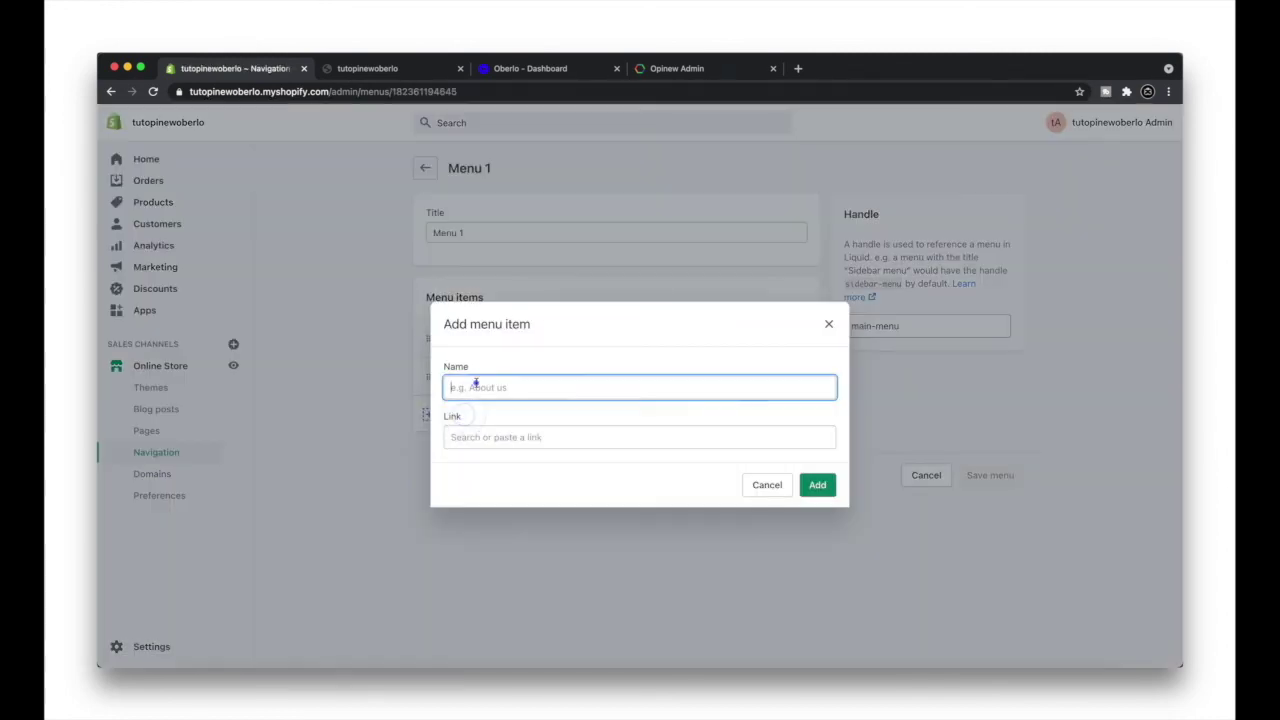
type("All Reviews")
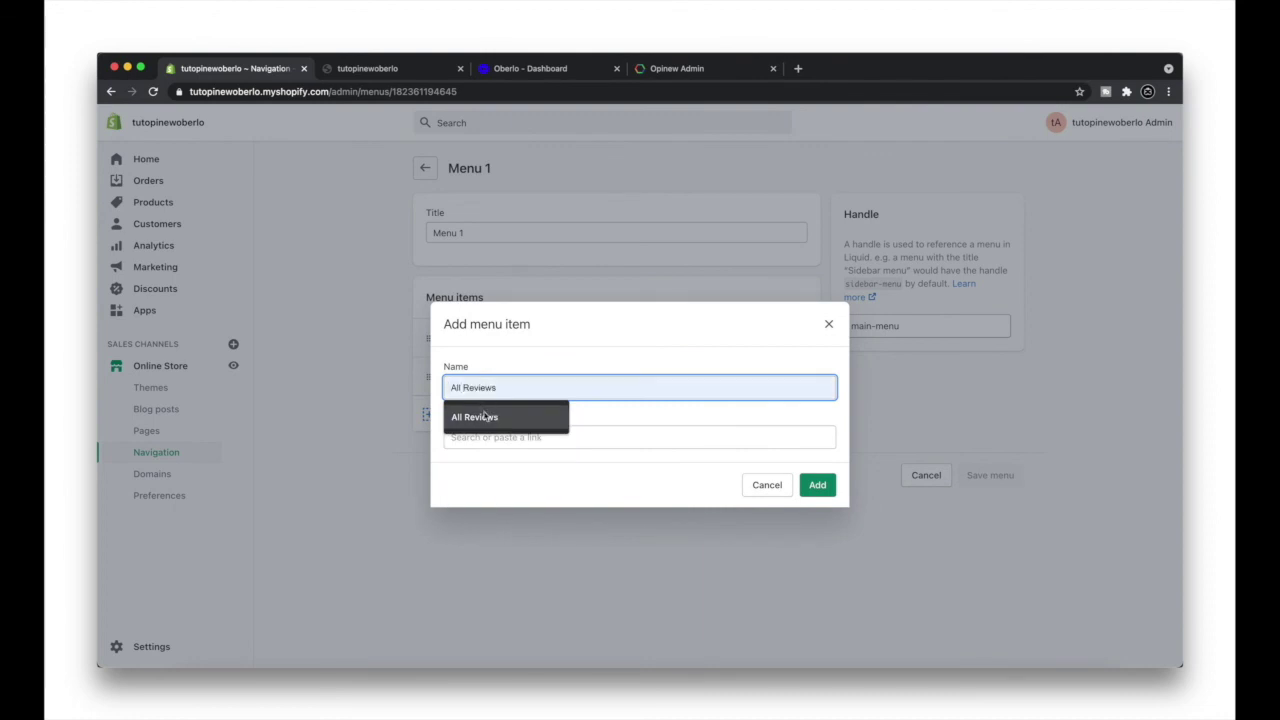
left_click(475, 416)
Step: Link the item to the All Reviews page, add it, and save the menu
left_click(492, 437)
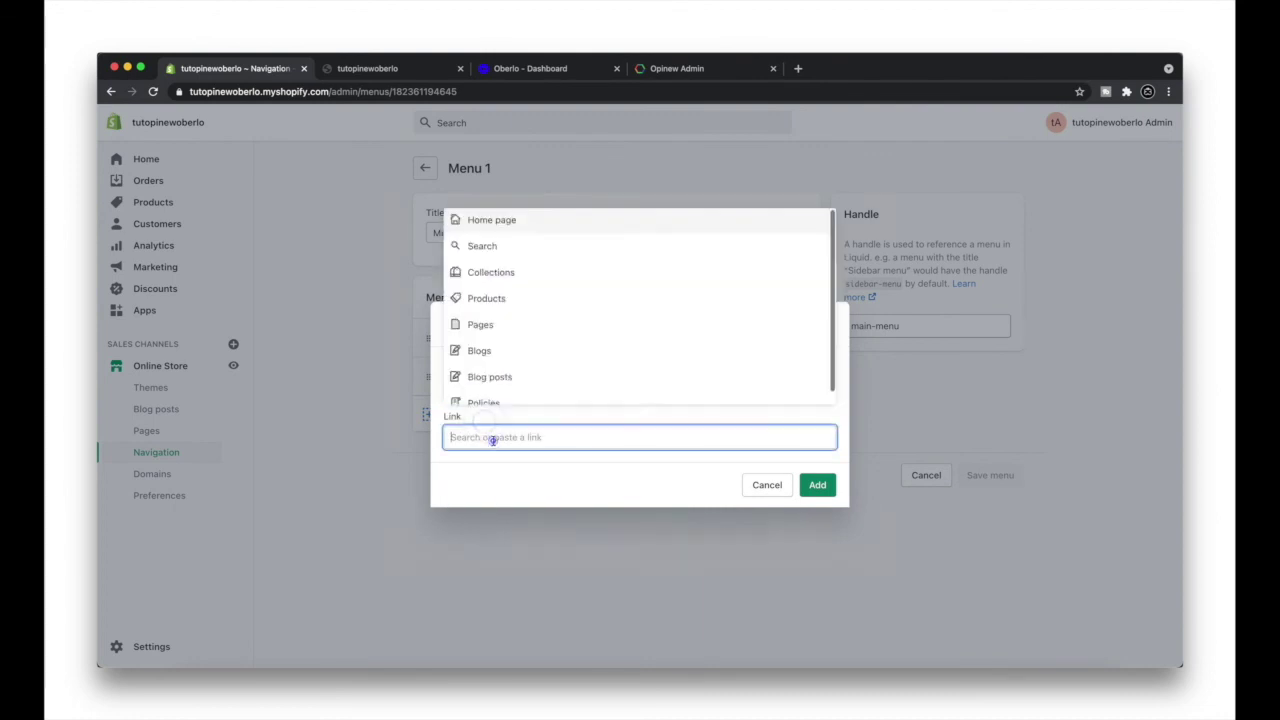
left_click(515, 330)
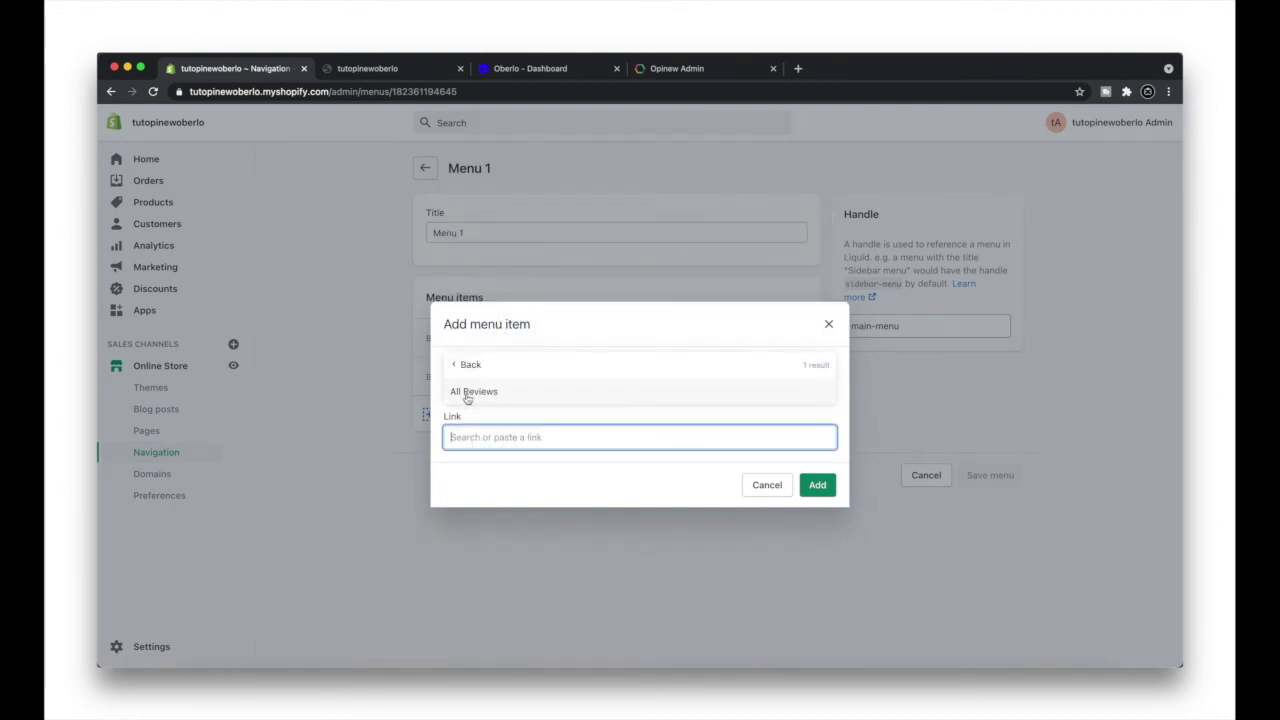
left_click(520, 400)
left_click(829, 489)
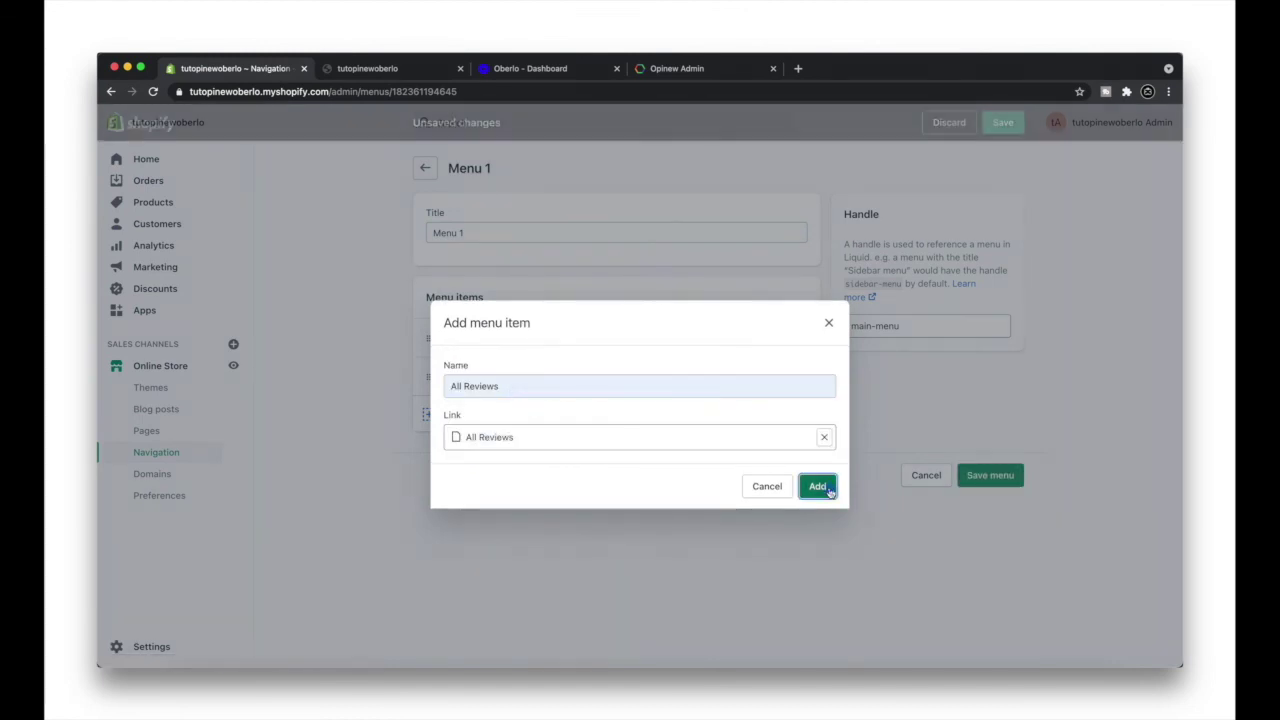
left_click(985, 514)
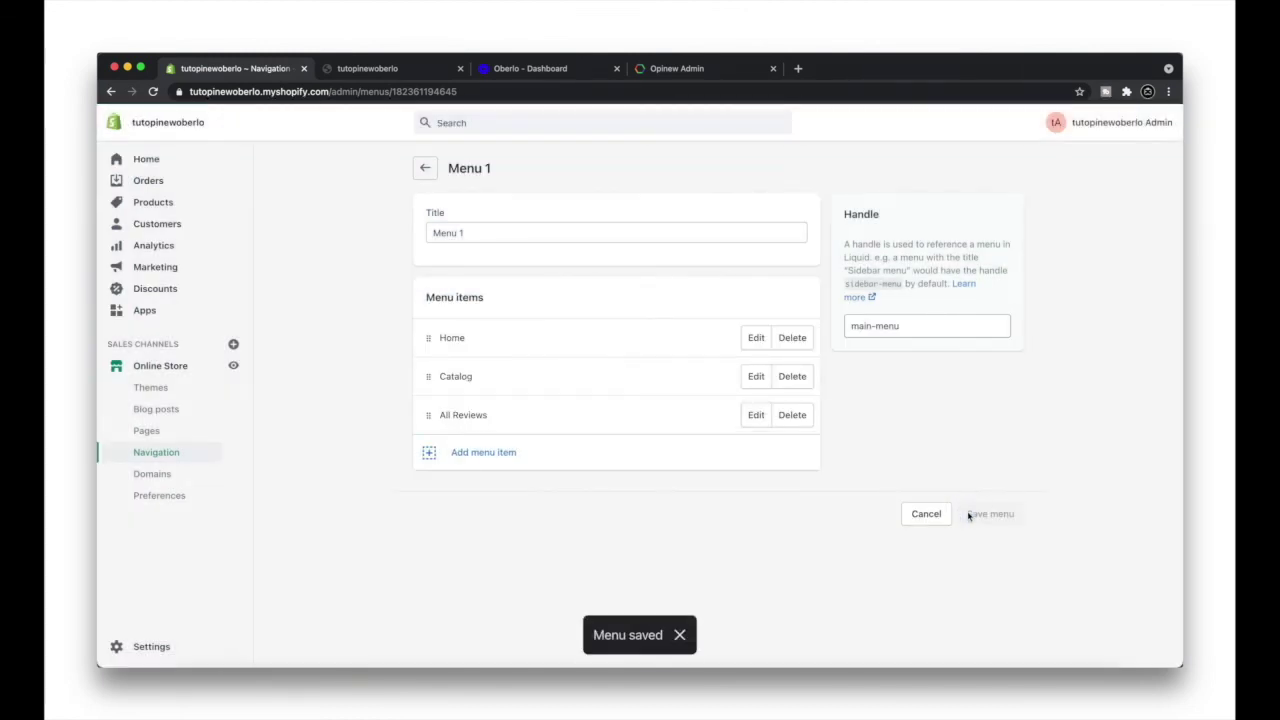